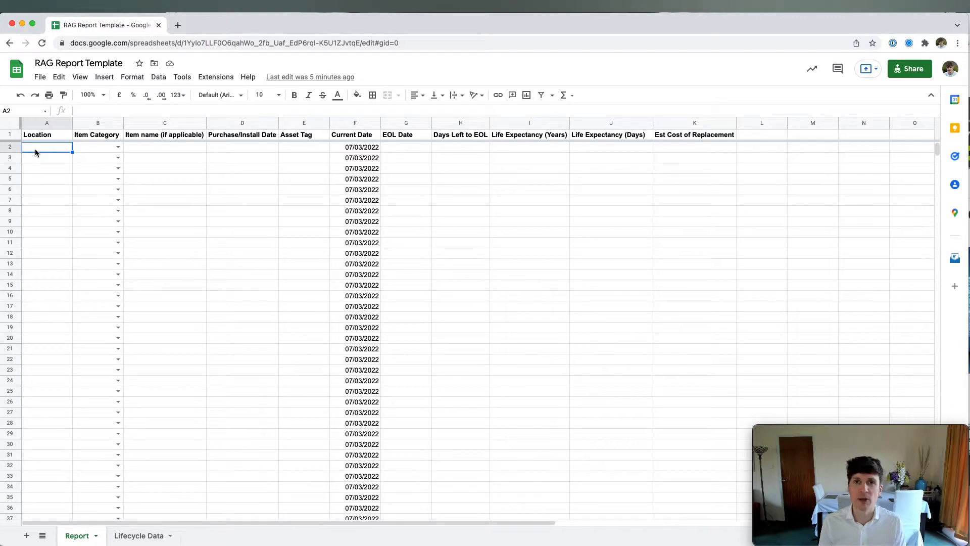
- Enter Beech Class as the location in the first report row and view its item category options
{"action": "type", "text": "Beech Class"}
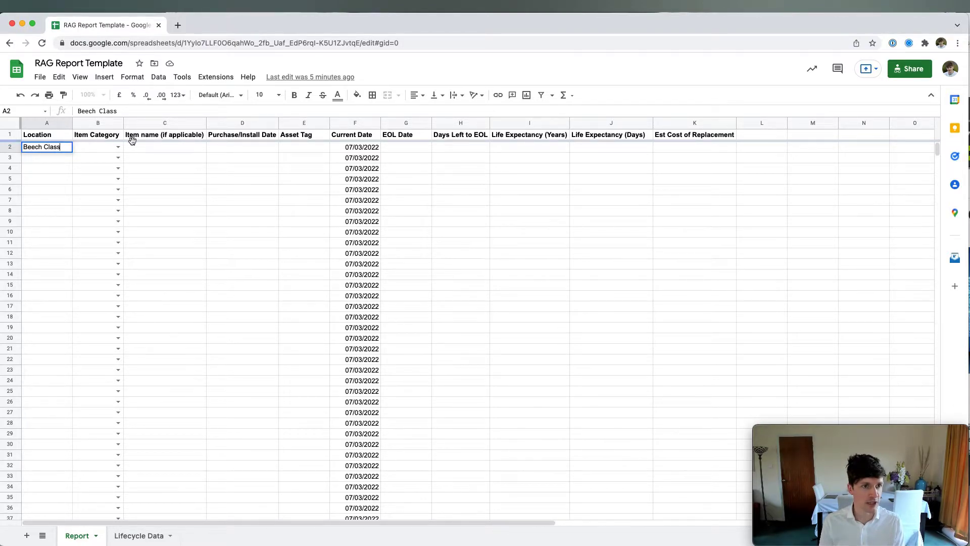
{"action": "left_click", "coordinate": [103, 148]}
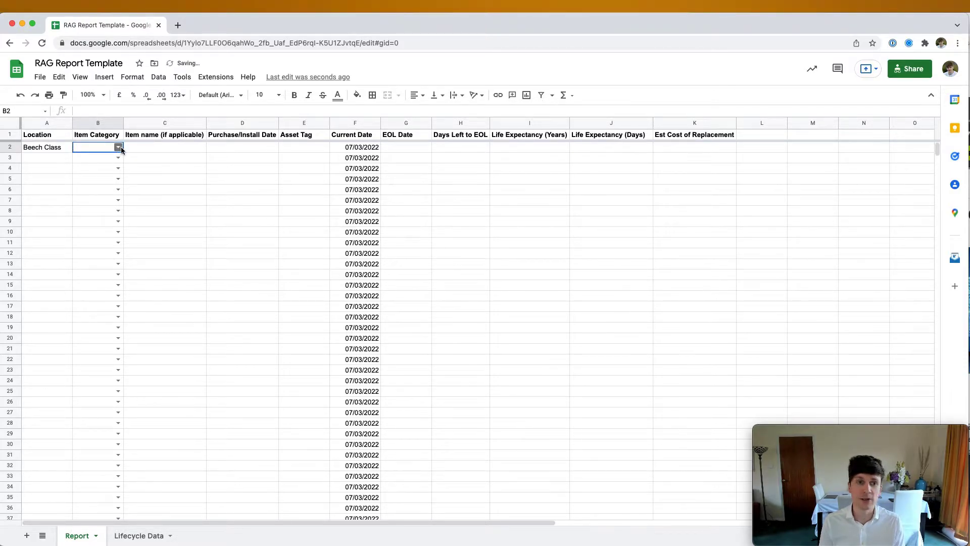
{"action": "left_click", "coordinate": [119, 147]}
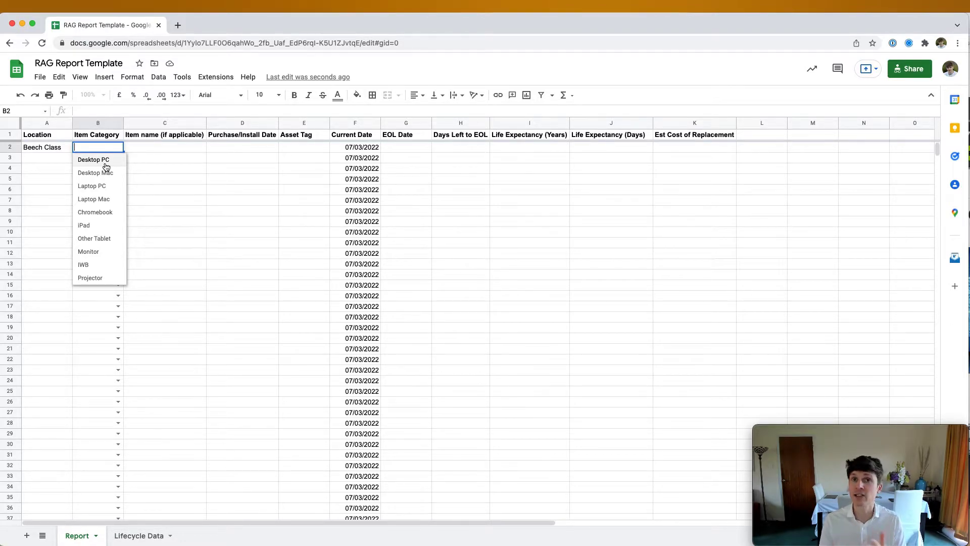
{"action": "left_click", "coordinate": [131, 148]}
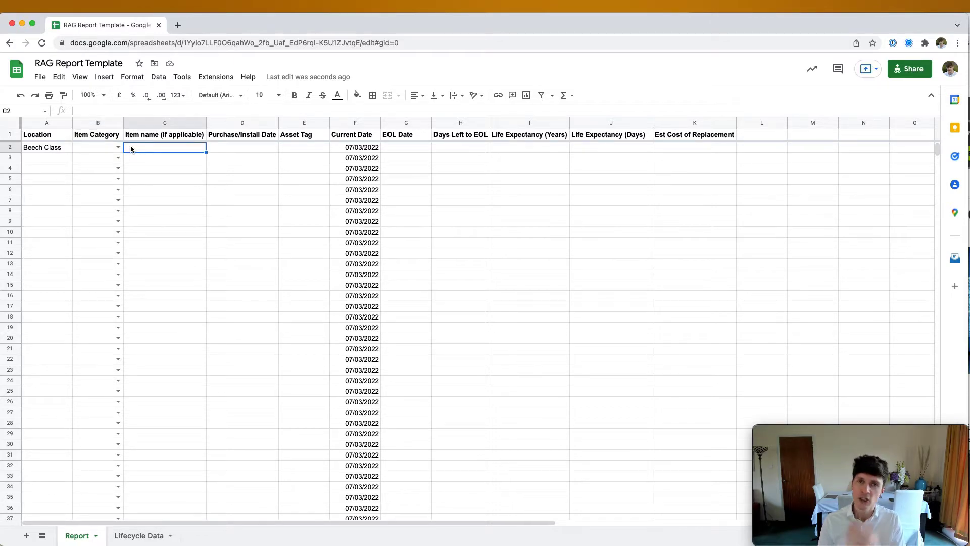
- On the Lifecycle Data sheet, re-enter the first item's name as Desktop PC
{"action": "left_click", "coordinate": [140, 535]}
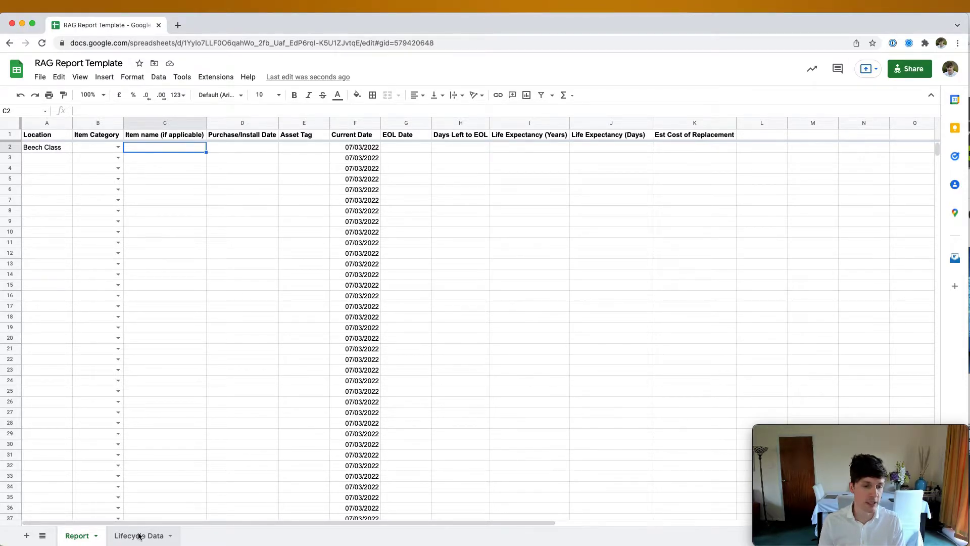
{"action": "key", "text": "Down"}
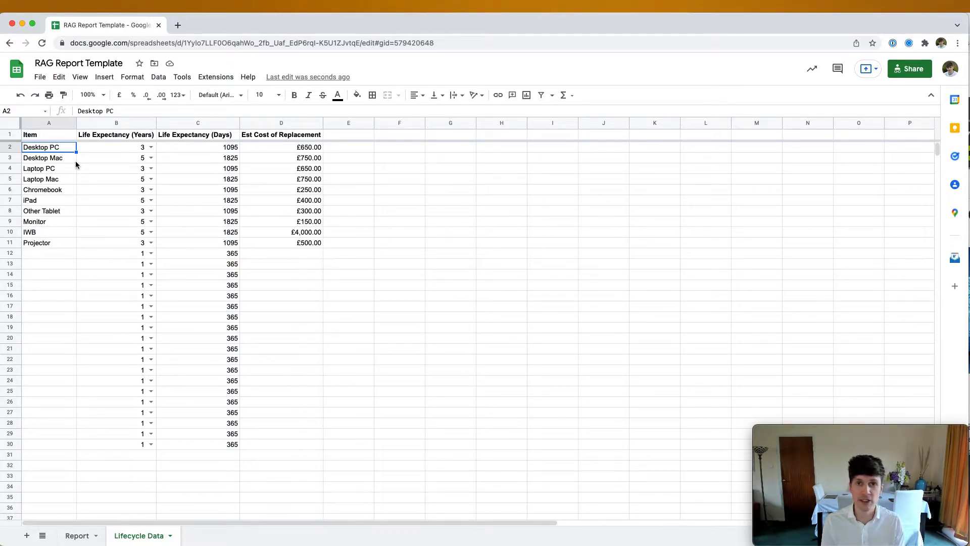
{"action": "type", "text": "PC"}
{"action": "key", "text": "BackSpace"}
{"action": "key", "text": "BackSpace"}
{"action": "type", "text": "Desktop PC"}
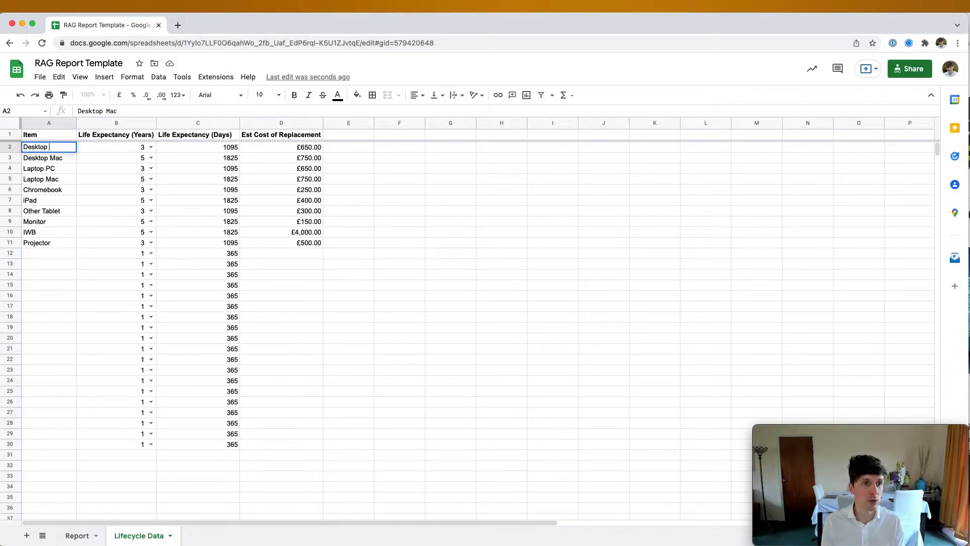
{"action": "key", "text": "Return"}
- Try a 4-year life expectancy for the Desktop PC item and return it to 3 years
{"action": "left_click", "coordinate": [152, 146]}
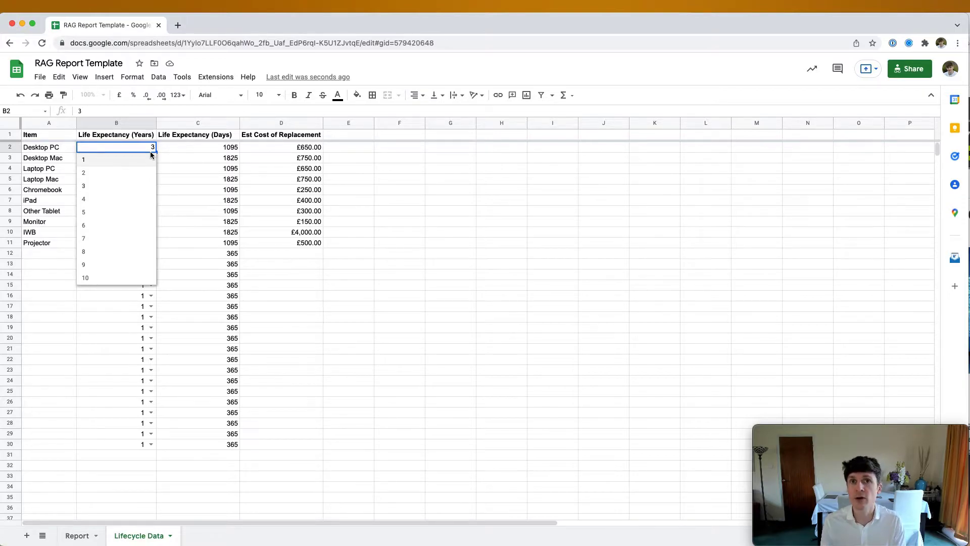
{"action": "left_click", "coordinate": [126, 198]}
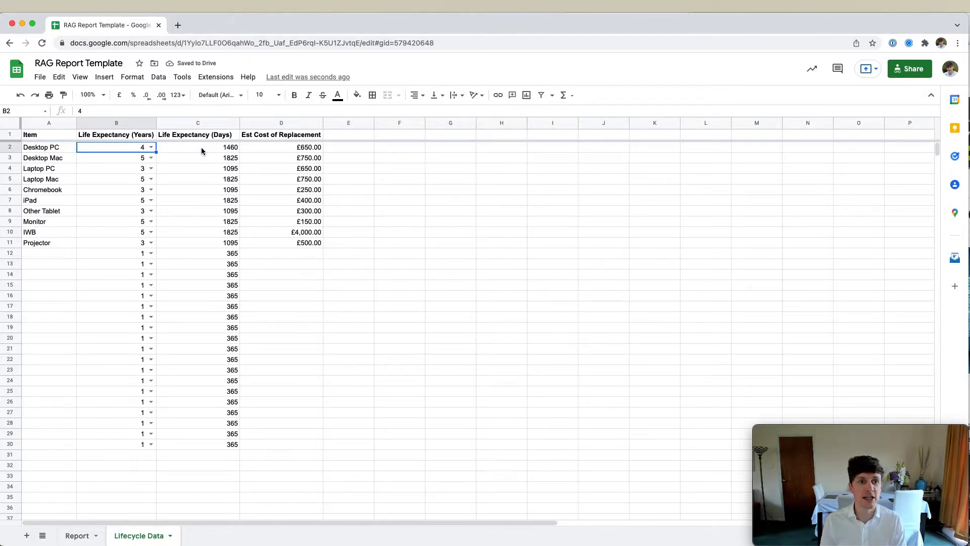
{"action": "left_click", "coordinate": [152, 148]}
{"action": "left_click", "coordinate": [134, 188]}
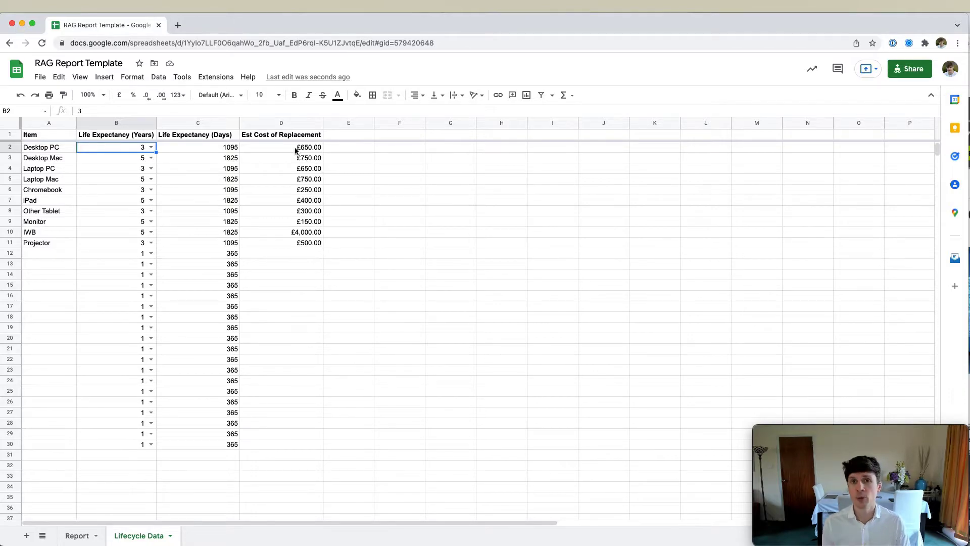
{"action": "left_click", "coordinate": [296, 149]}
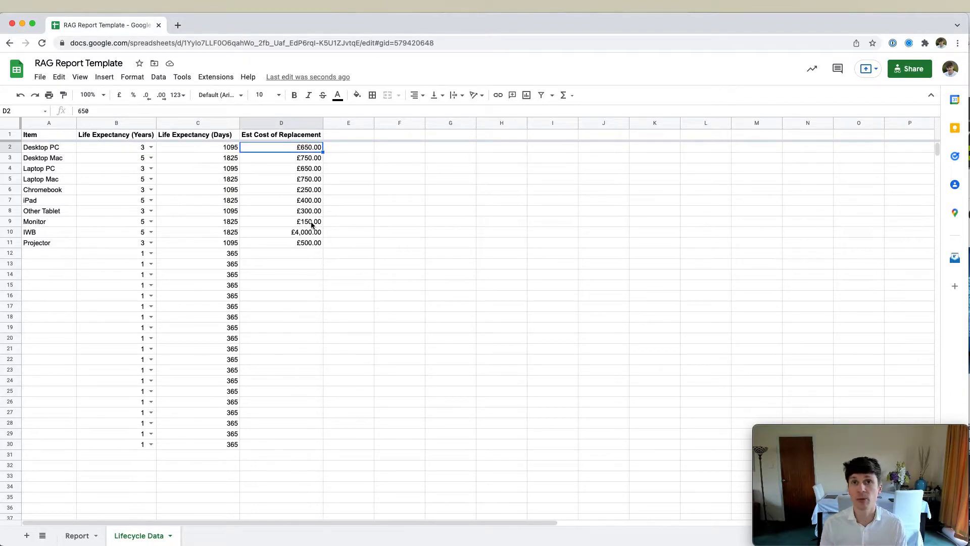
- On the Report sheet, set the item category of the Beech Class row to Desktop PC
{"action": "left_click", "coordinate": [86, 536]}
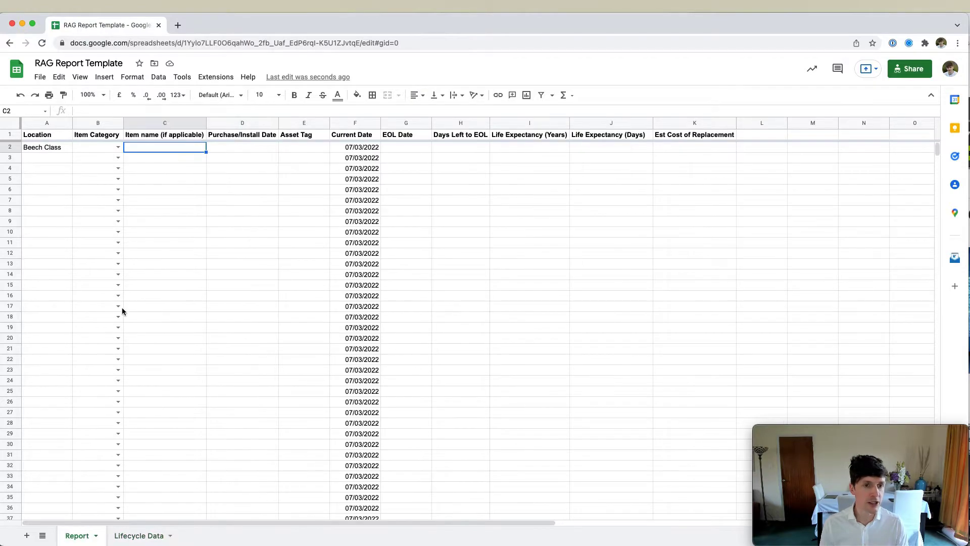
{"action": "left_click", "coordinate": [118, 148]}
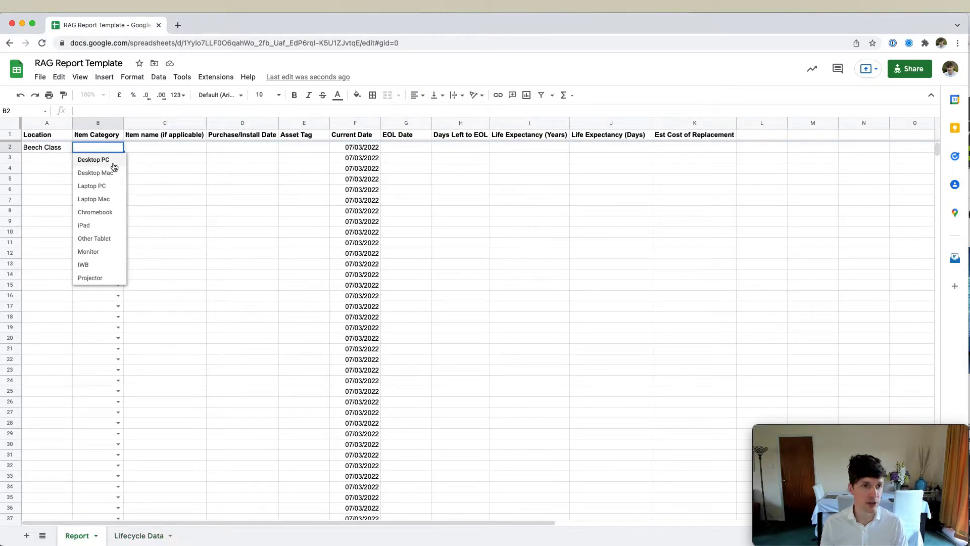
{"action": "left_click", "coordinate": [96, 160]}
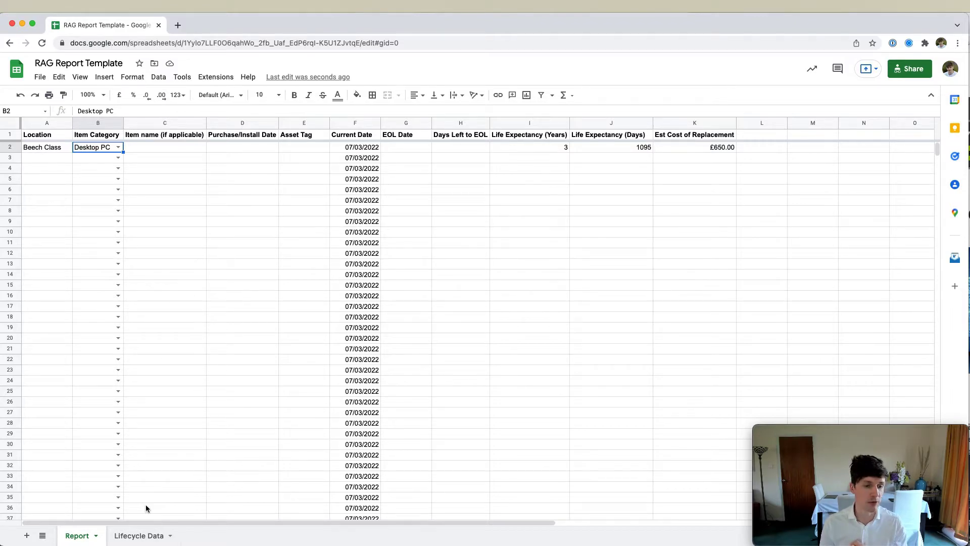
- Set the Desktop PC replacement cost to £500 in the Lifecycle Data sheet and check the cost on the Report sheet
{"action": "left_click", "coordinate": [135, 534]}
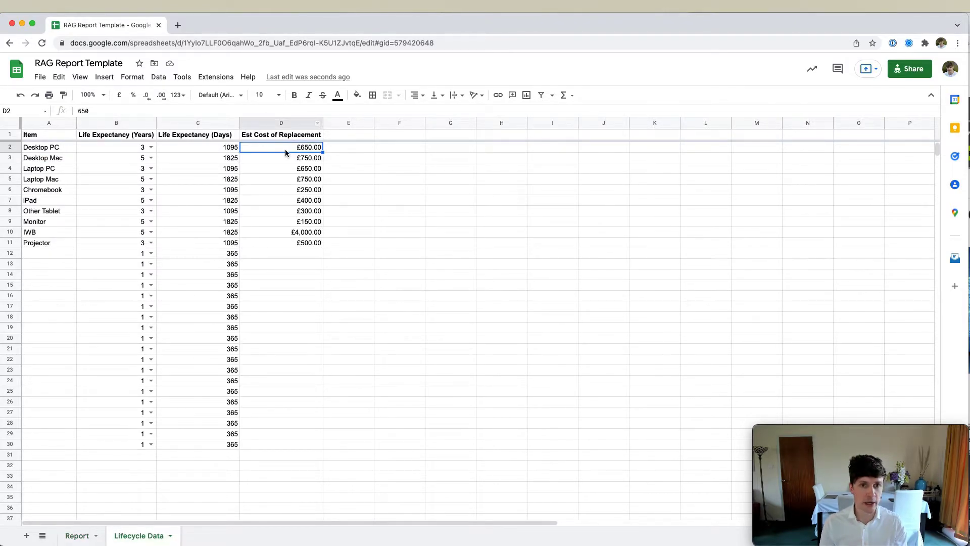
{"action": "type", "text": "500"}
{"action": "key", "text": "Return"}
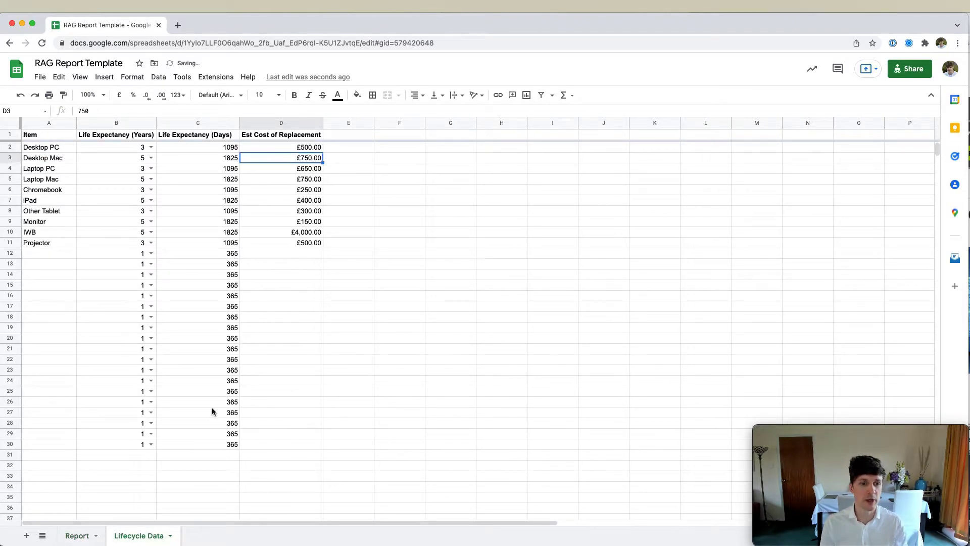
{"action": "left_click", "coordinate": [97, 536]}
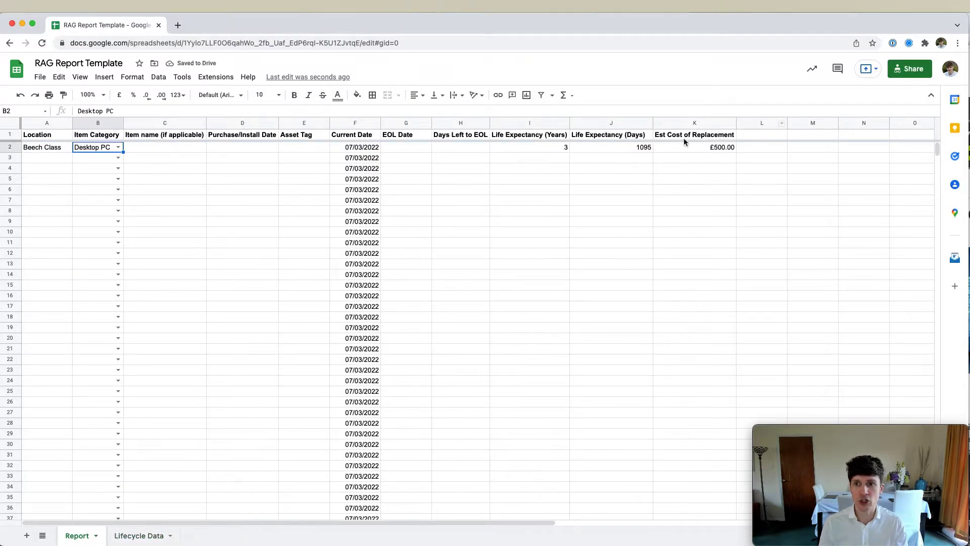
- Set the Desktop PC replacement cost back to £650 on the Lifecycle Data sheet
{"action": "left_click", "coordinate": [136, 535]}
{"action": "left_click", "coordinate": [290, 148]}
{"action": "type", "text": "650"}
{"action": "key", "text": "Return"}
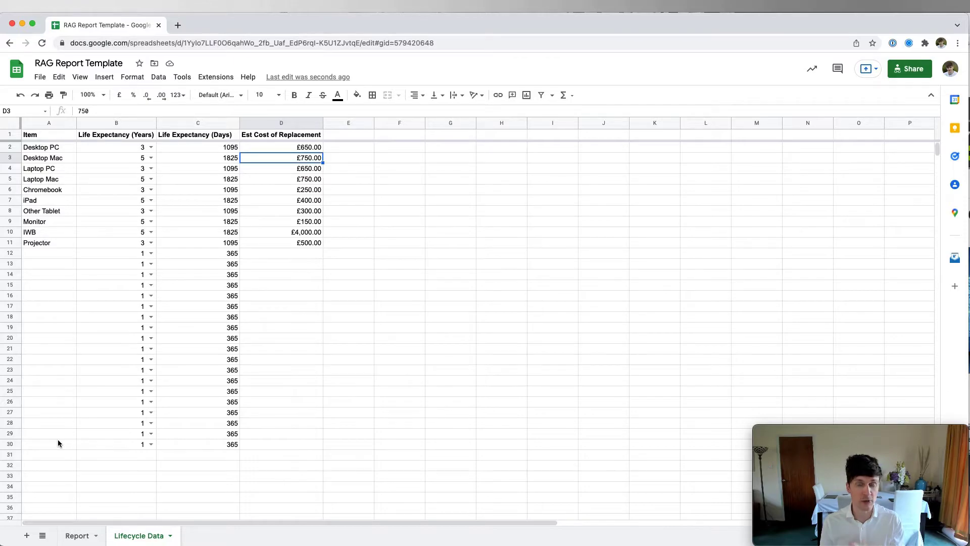
- In the report's Beech Class row, enter Computer-001 as the item name and 07/02/22 as the purchase/install date
{"action": "left_click", "coordinate": [77, 535]}
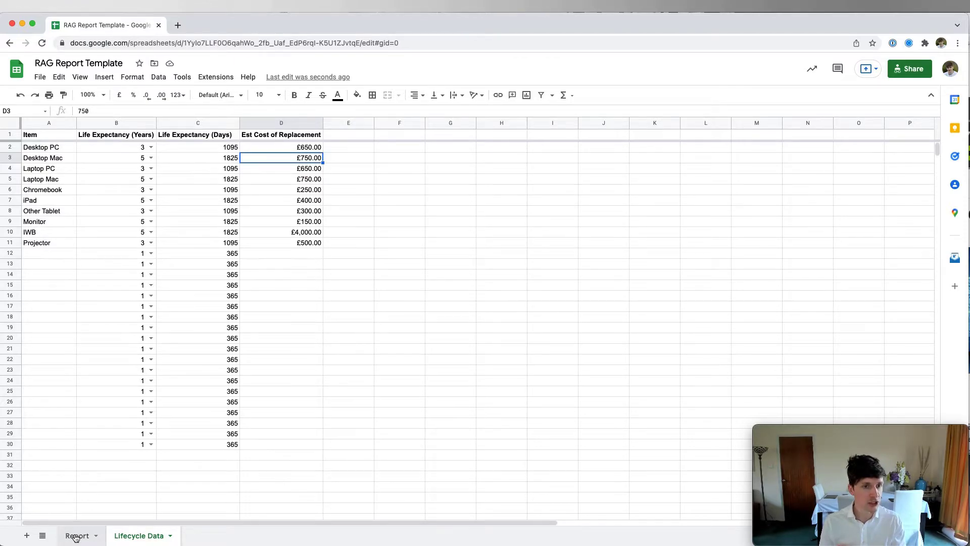
{"action": "left_click", "coordinate": [145, 151]}
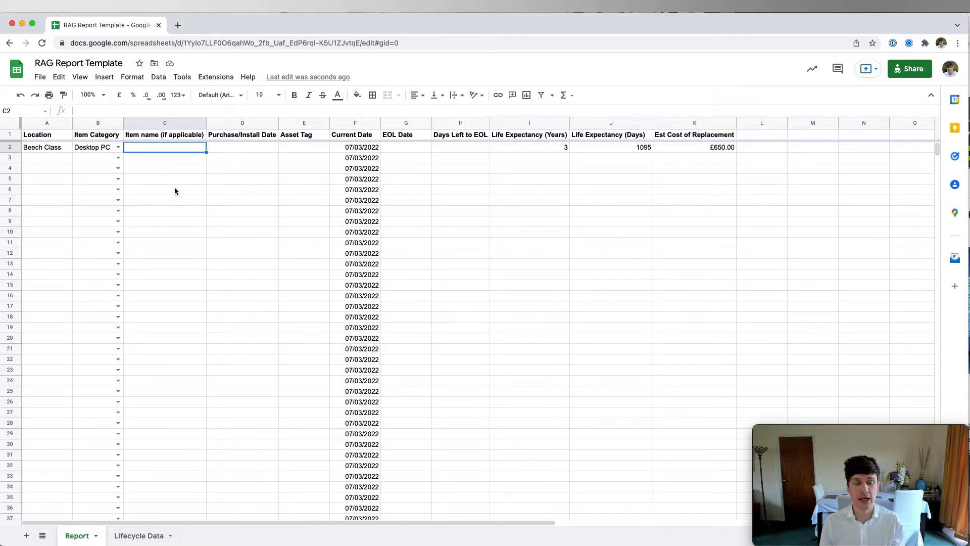
{"action": "type", "text": "Computer-001"}
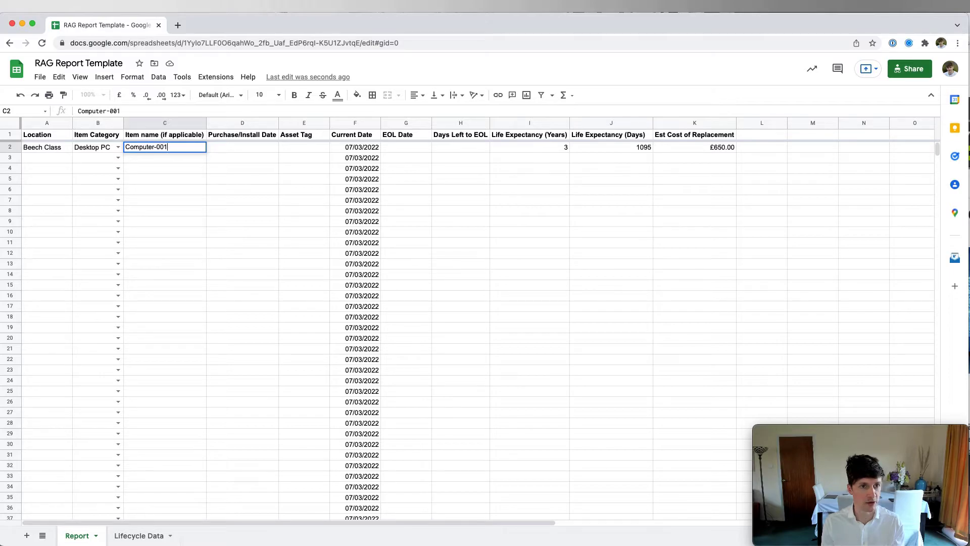
{"action": "key", "text": "Tab"}
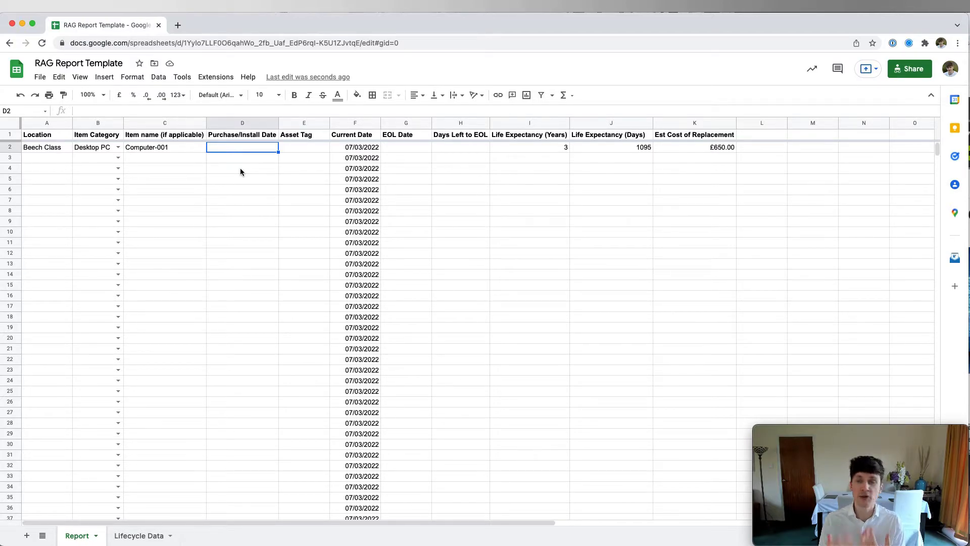
{"action": "type", "text": "07/02/22"}
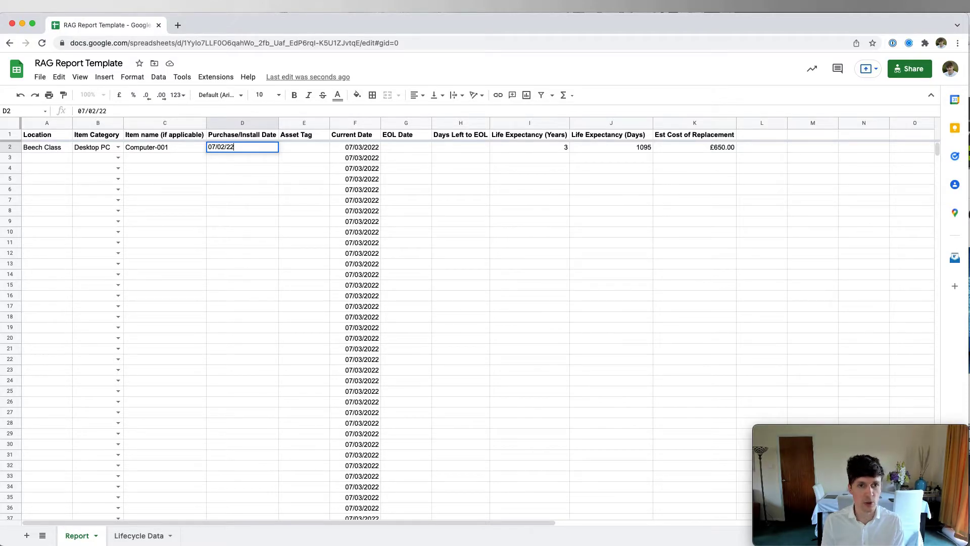
{"action": "key", "text": "Return"}
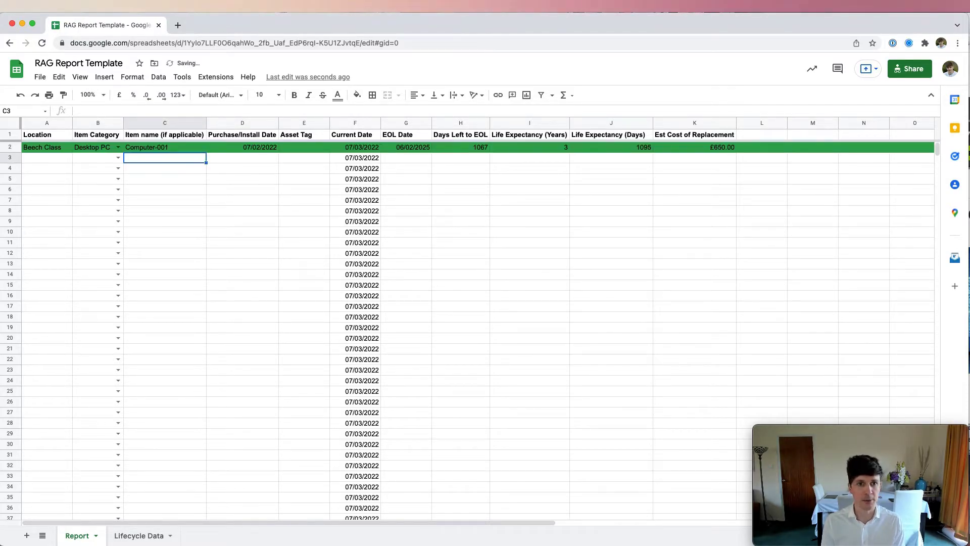
- Inspect the asset tag, current date and EOL date cells in the Beech Class row
{"action": "left_click", "coordinate": [295, 153]}
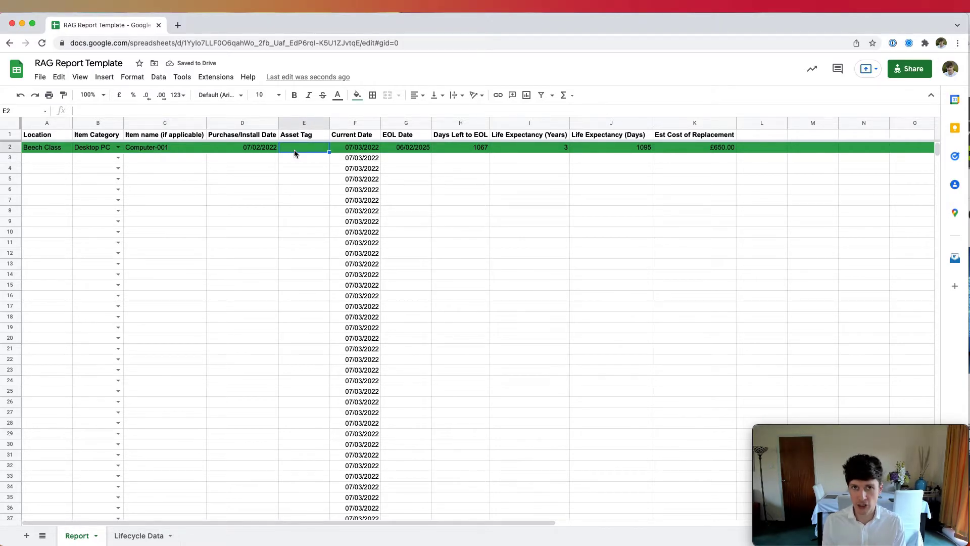
{"action": "left_click", "coordinate": [344, 151]}
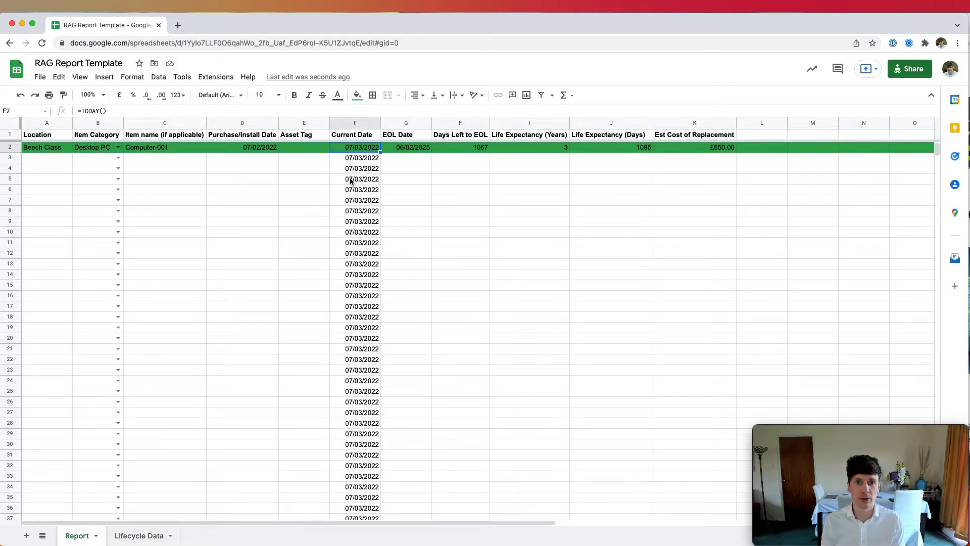
{"action": "left_click", "coordinate": [396, 148]}
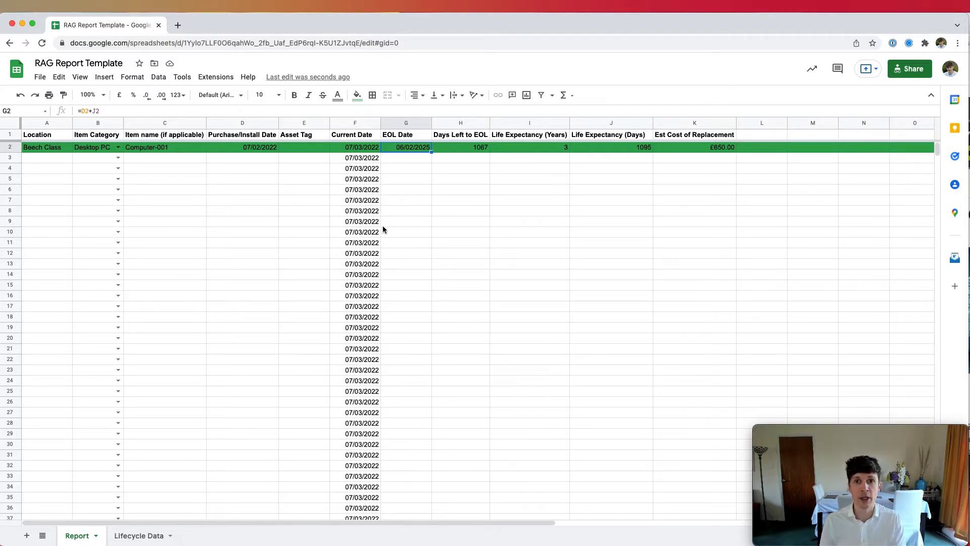
- Set the Desktop PC life expectancy to 4 years in the Lifecycle Data sheet and check the EOL date in the report
{"action": "left_click", "coordinate": [144, 534]}
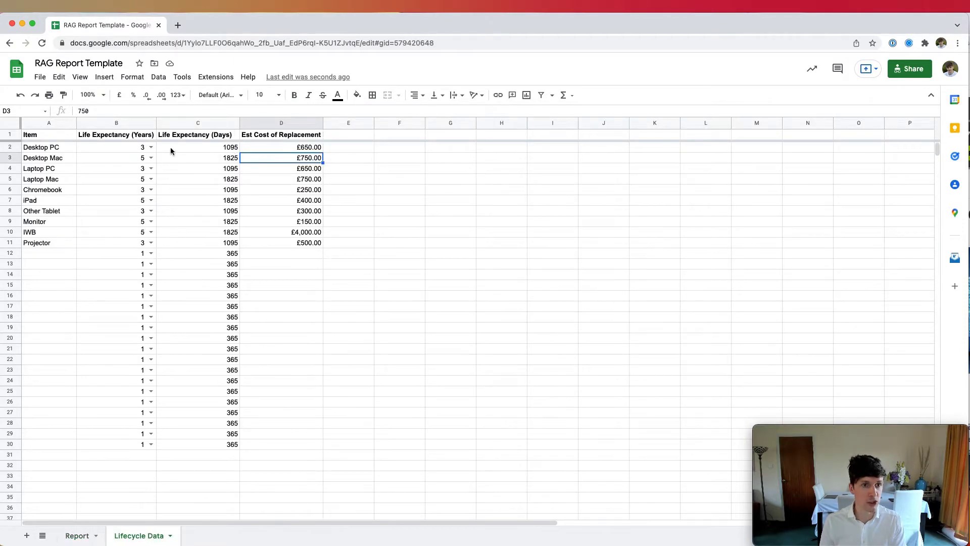
{"action": "left_click", "coordinate": [150, 147]}
{"action": "left_click", "coordinate": [126, 201]}
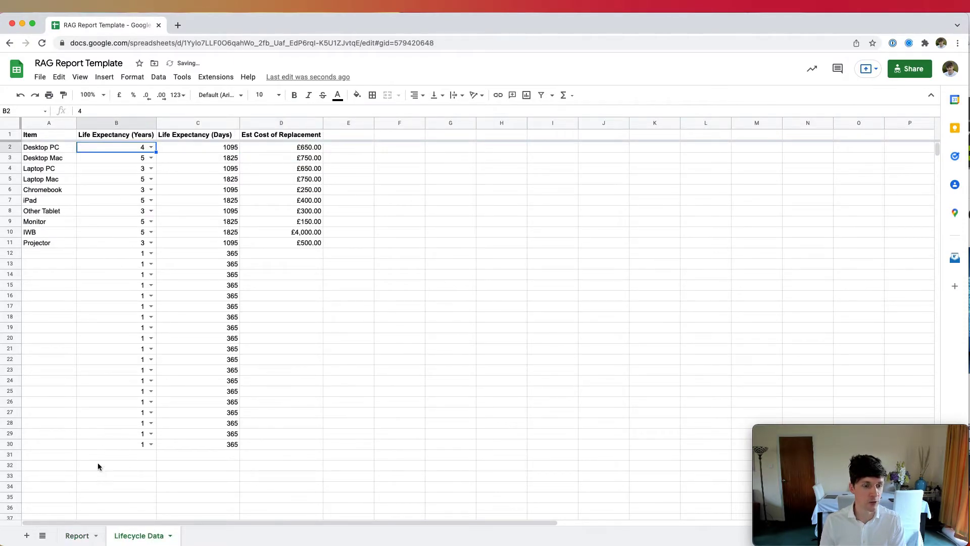
{"action": "left_click", "coordinate": [78, 535]}
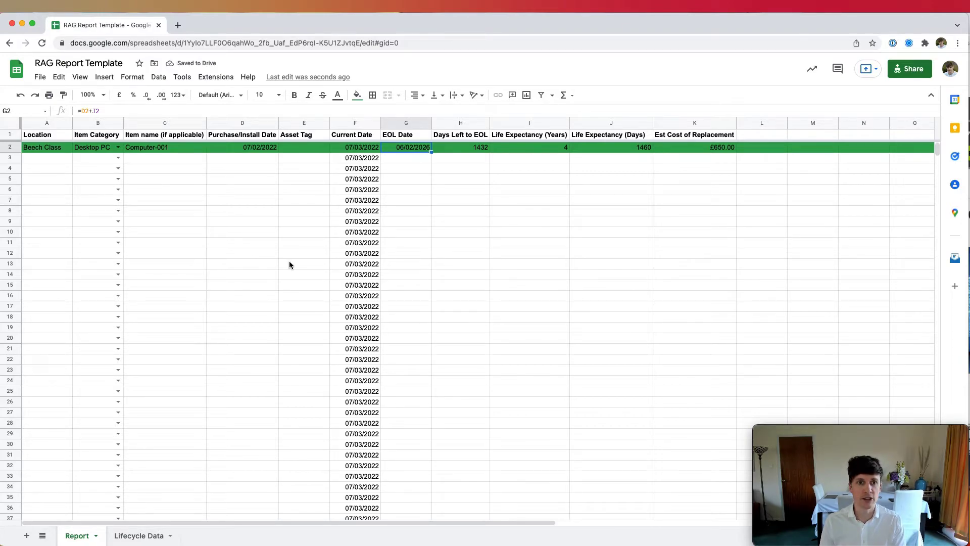
- Set the Desktop PC life expectancy back to 3 years on the Lifecycle Data sheet and return to the report
{"action": "left_click", "coordinate": [133, 534]}
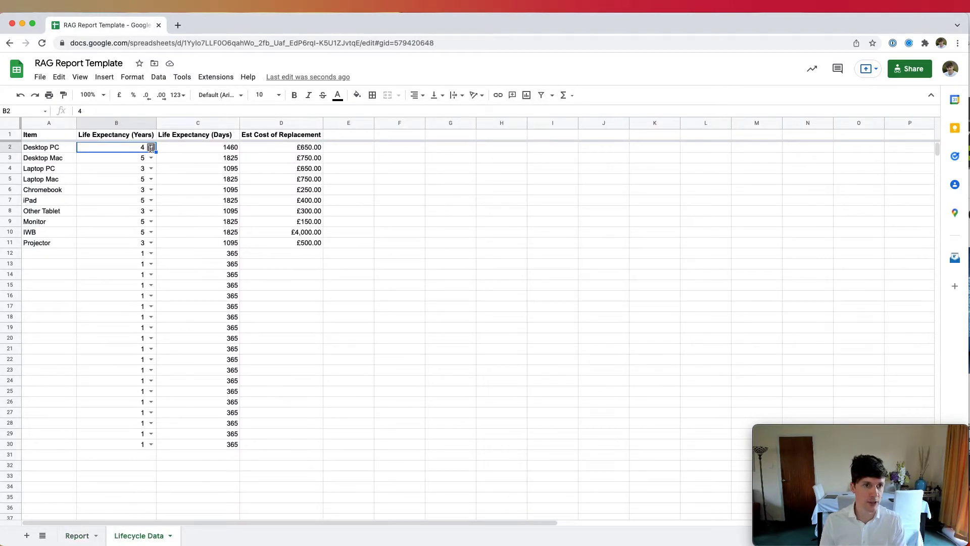
{"action": "left_click", "coordinate": [151, 148]}
{"action": "left_click", "coordinate": [121, 184]}
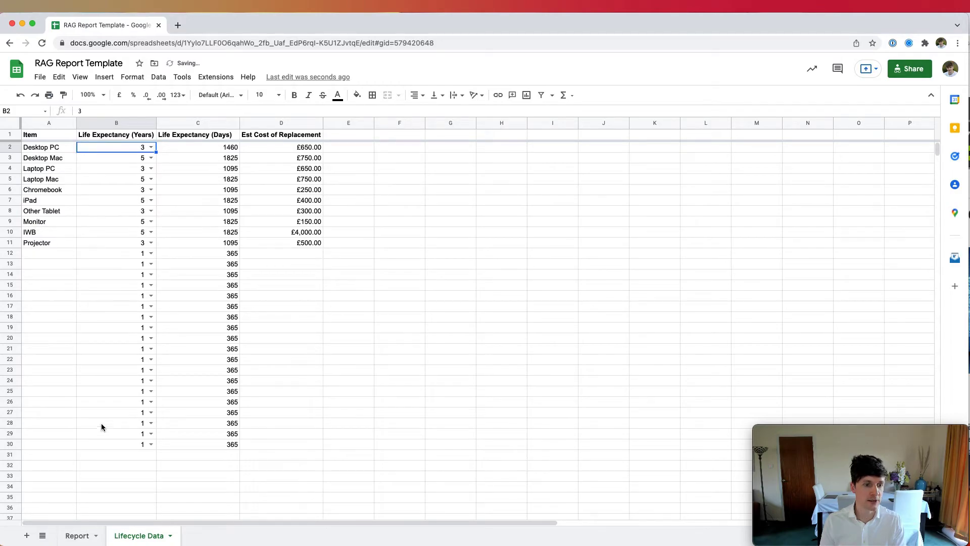
{"action": "left_click", "coordinate": [83, 535]}
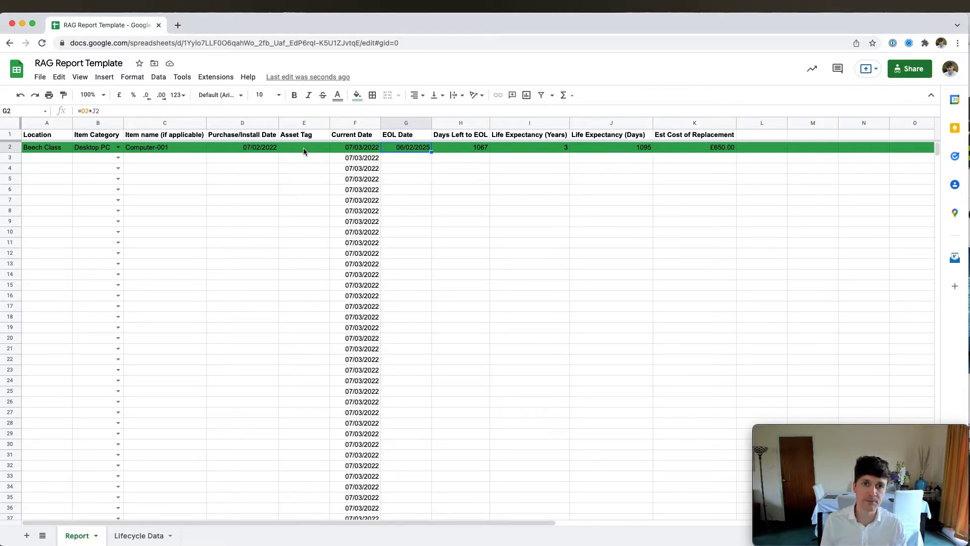
- Change the Beech Class row's purchase/install date to 07/02/2020
{"action": "left_click", "coordinate": [265, 150]}
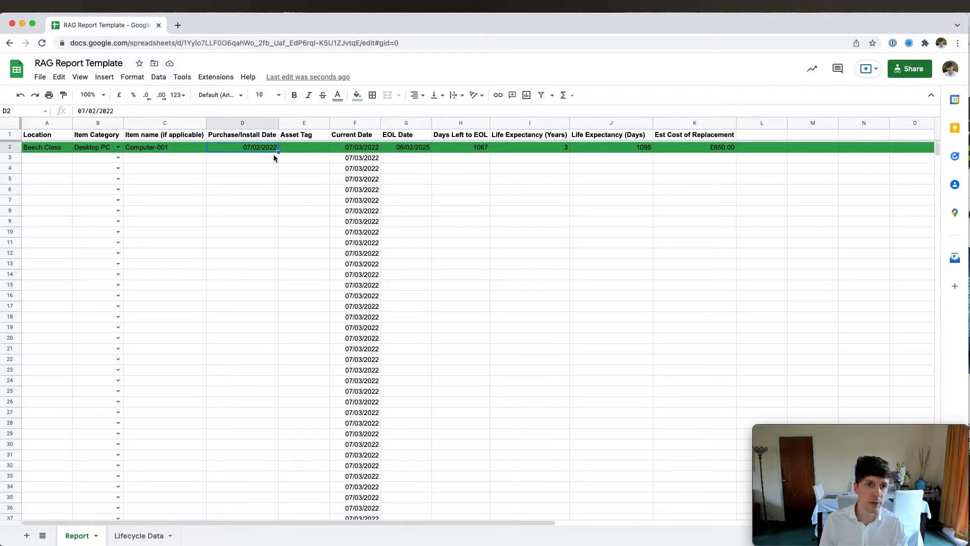
{"action": "left_click", "coordinate": [115, 110]}
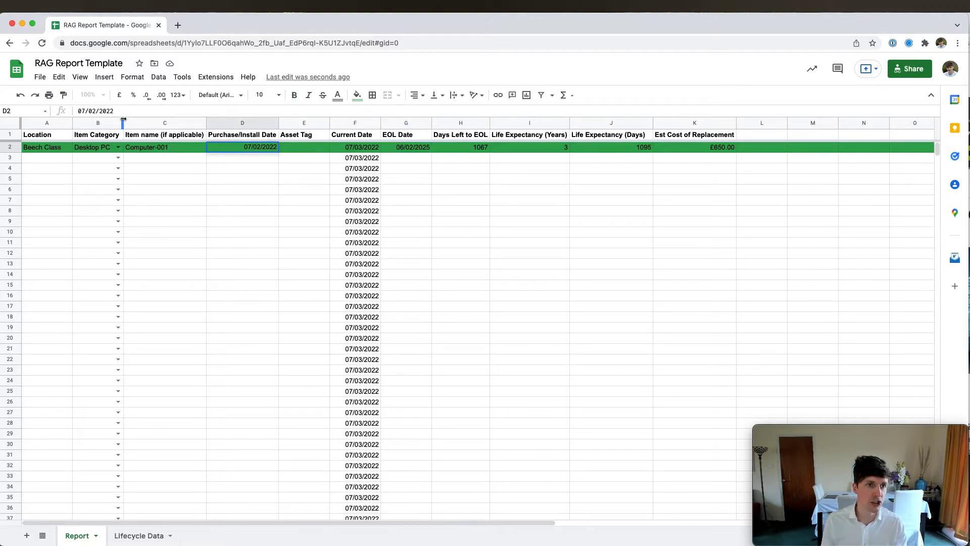
{"action": "key", "text": "BackSpace"}
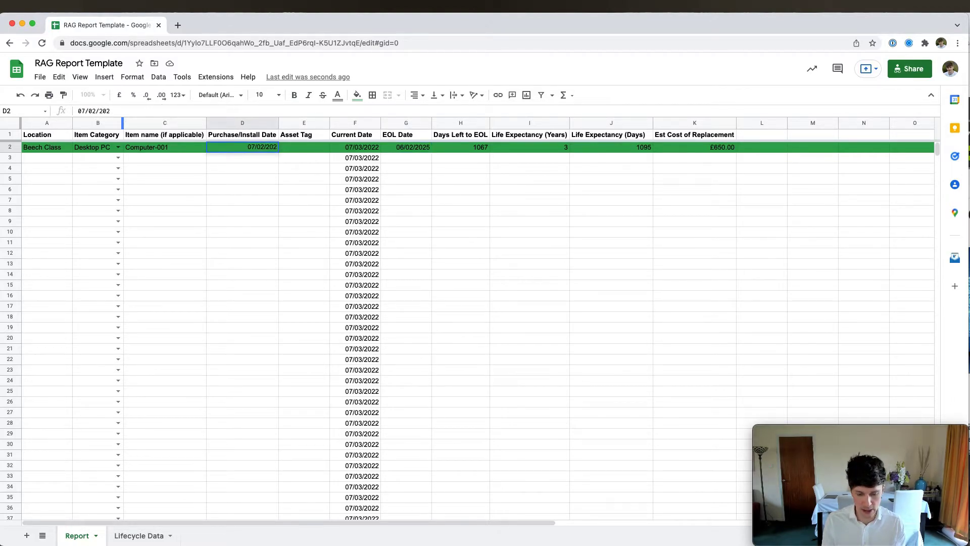
{"action": "type", "text": "0"}
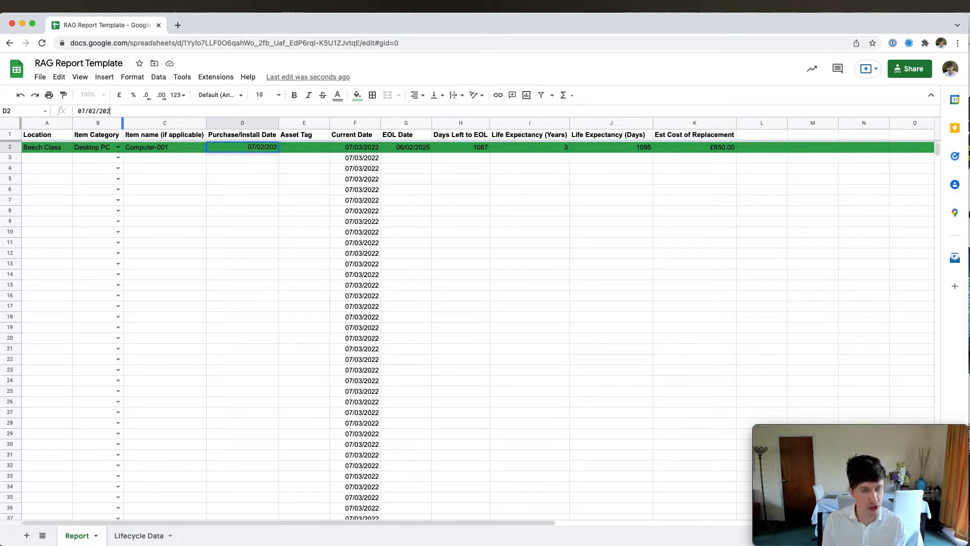
{"action": "key", "text": "Return"}
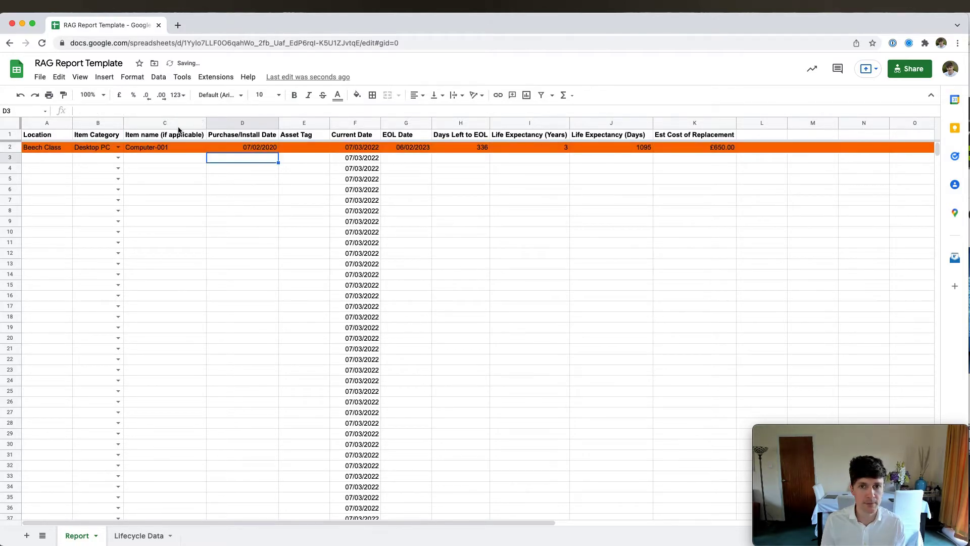
- Change the year of the Beech Class row's purchase/install date to 2019, giving 07/02/2019
{"action": "left_click", "coordinate": [232, 150]}
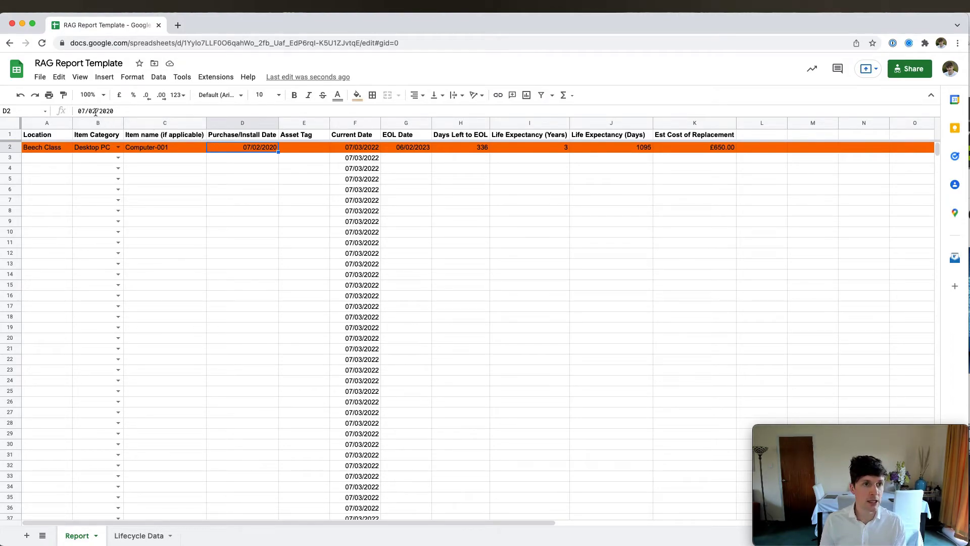
{"action": "left_click", "coordinate": [115, 112]}
{"action": "key", "text": "BackSpace"}
{"action": "key", "text": "BackSpace"}
{"action": "type", "text": "19"}
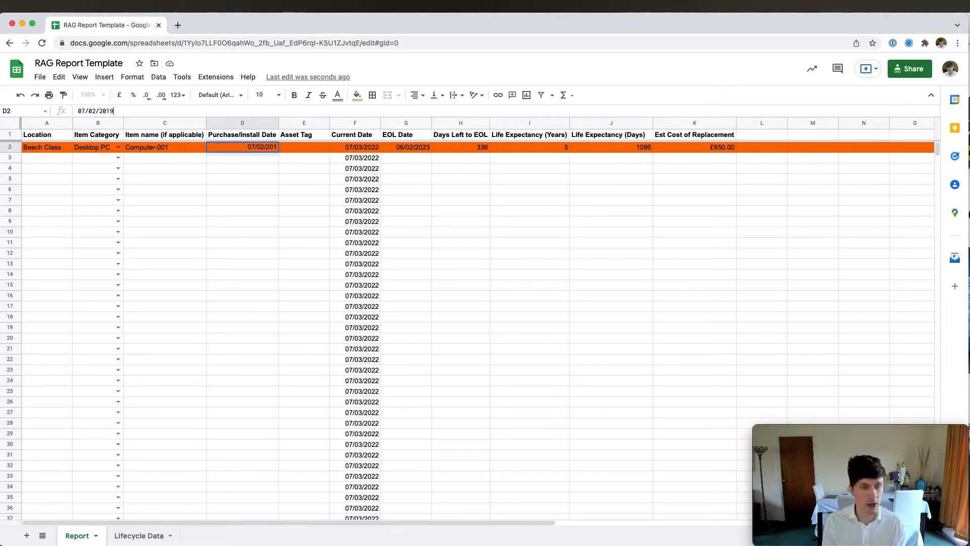
{"action": "key", "text": "Return"}
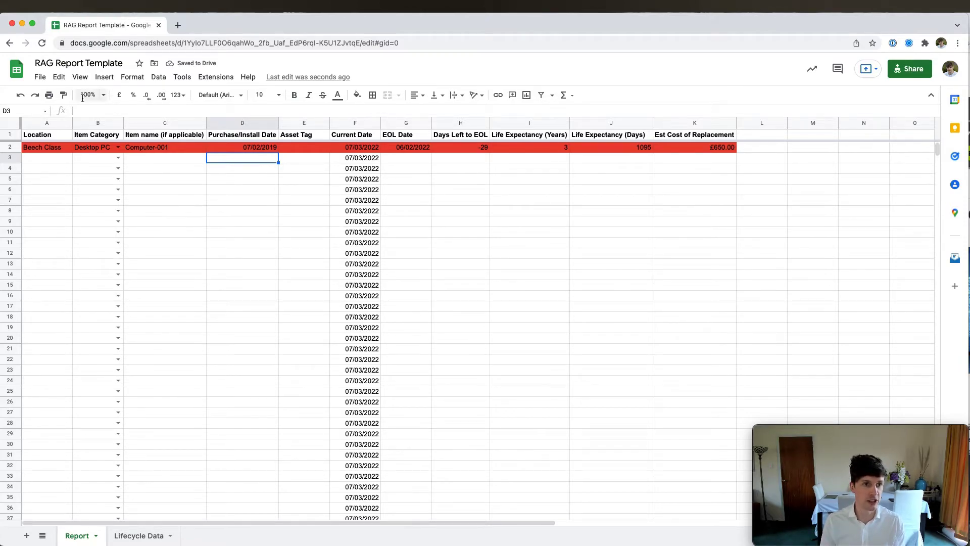
- Change the month of the Beech Class row's purchase/install date to 08, giving 07/08/2019
{"action": "left_click", "coordinate": [216, 148]}
{"action": "left_click", "coordinate": [99, 110]}
{"action": "key", "text": "BackSpace"}
{"action": "type", "text": "8"}
{"action": "key", "text": "Return"}
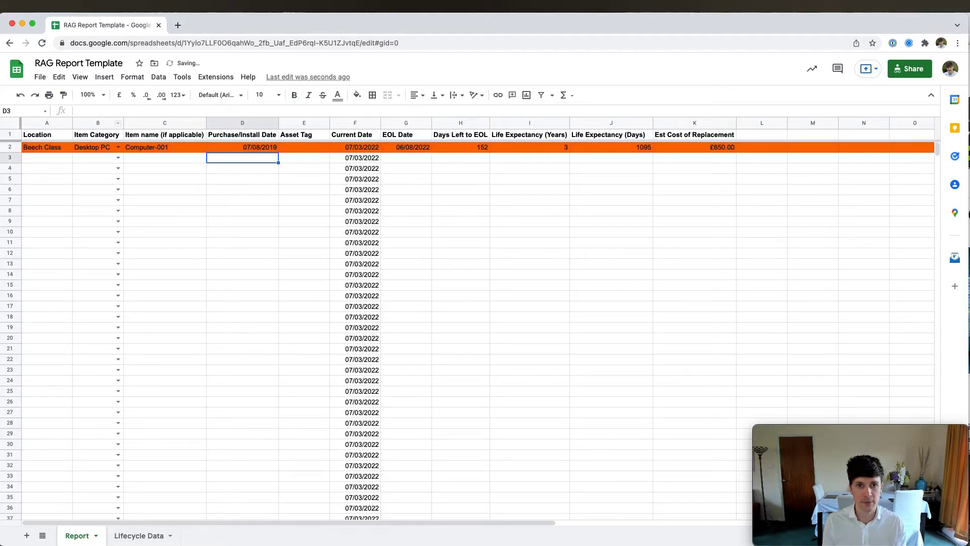
- Change the month of the Beech Class row's purchase/install date to 05, giving 07/05/2019
{"action": "left_click", "coordinate": [216, 149]}
{"action": "left_click", "coordinate": [98, 111]}
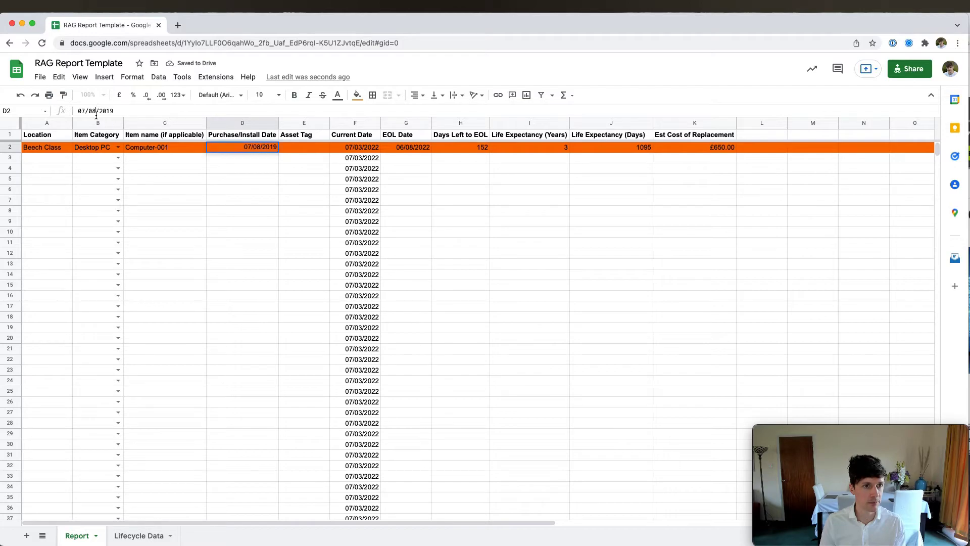
{"action": "key", "text": "BackSpace"}
{"action": "type", "text": "5"}
{"action": "key", "text": "Return"}
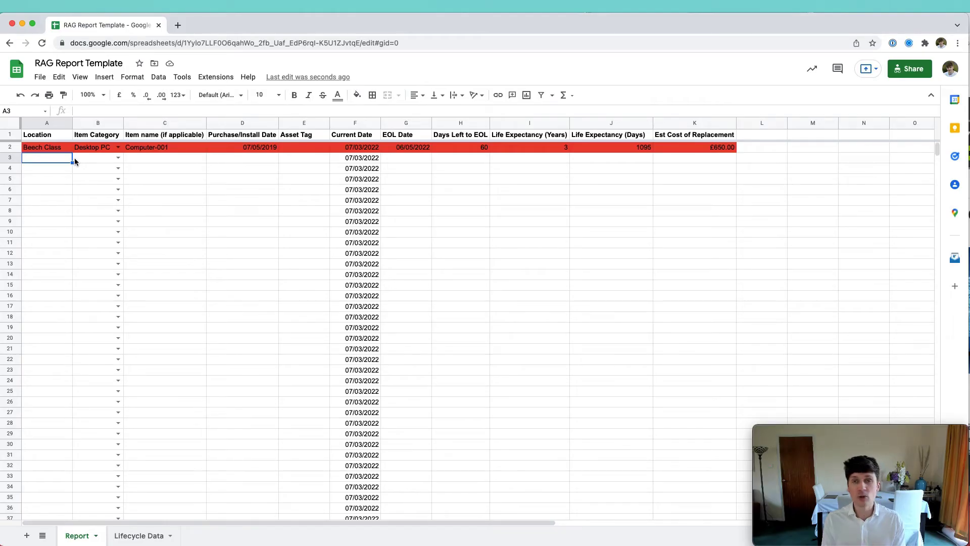
- Open the conditional format rules for the Beech Class row and examine the green rule's custom formula, leaving it unedited
{"action": "left_click", "coordinate": [40, 150]}
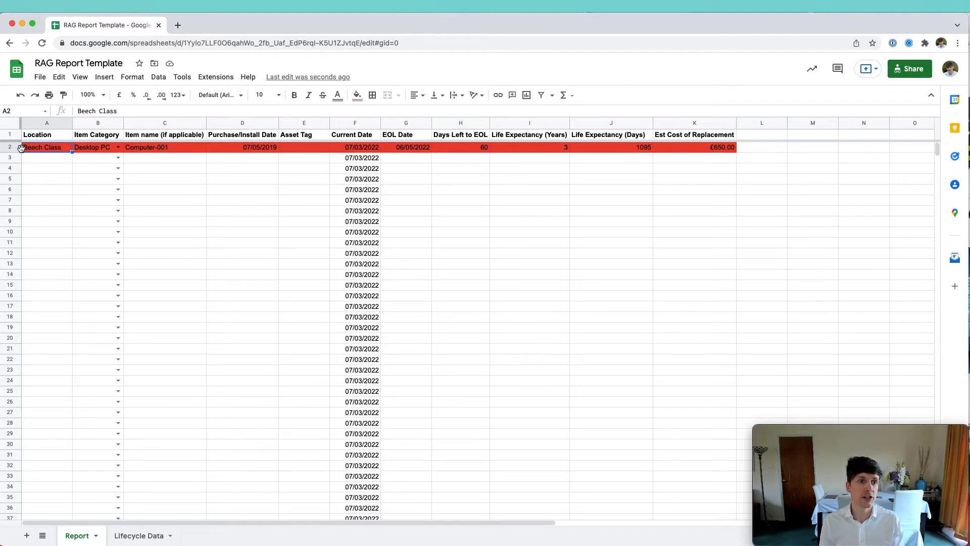
{"action": "left_click", "coordinate": [80, 78]}
{"action": "mouse_move", "coordinate": [157, 79]}
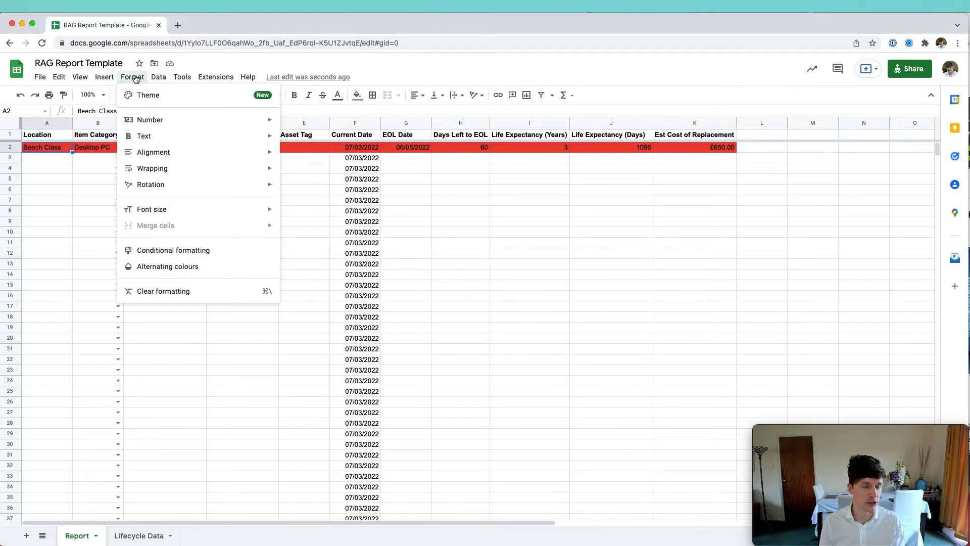
{"action": "left_click", "coordinate": [164, 251]}
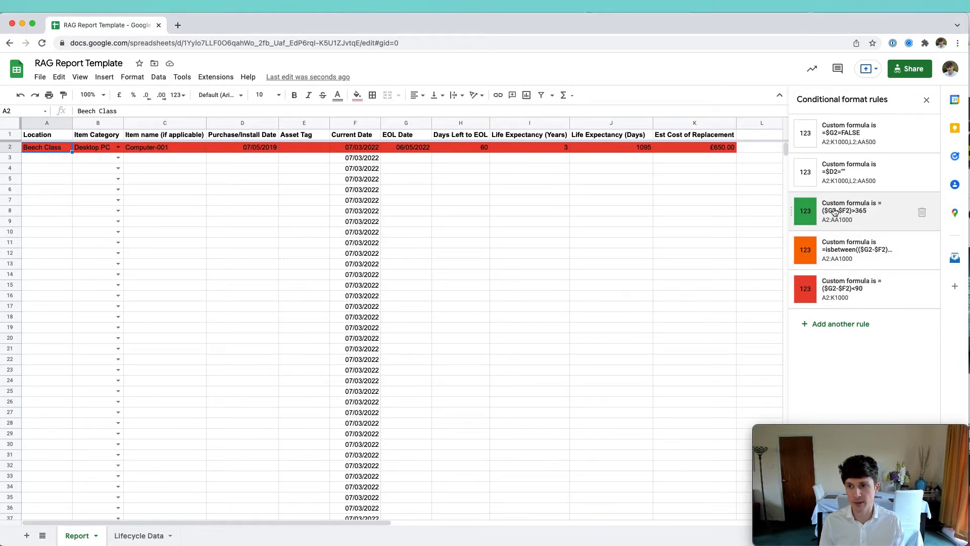
{"action": "left_click", "coordinate": [834, 212]}
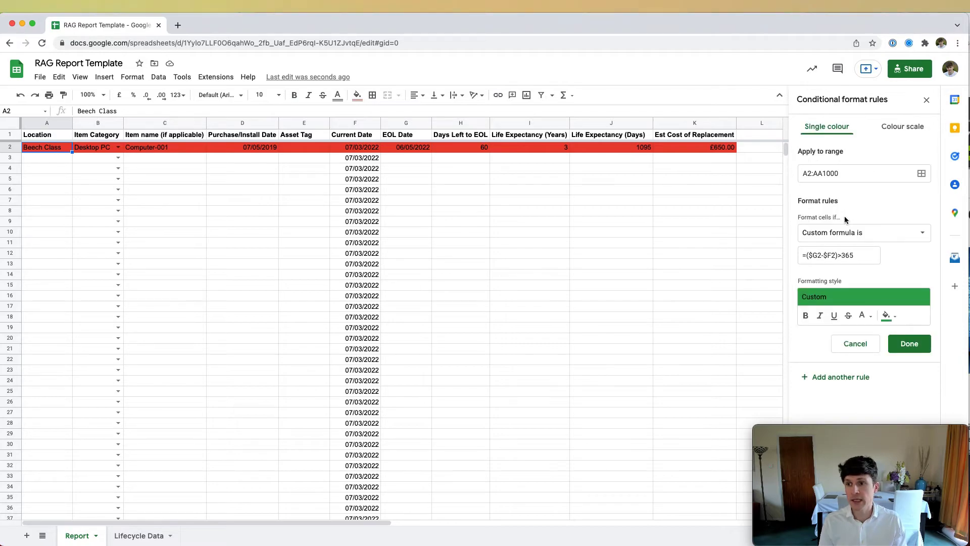
{"action": "left_click", "coordinate": [856, 257]}
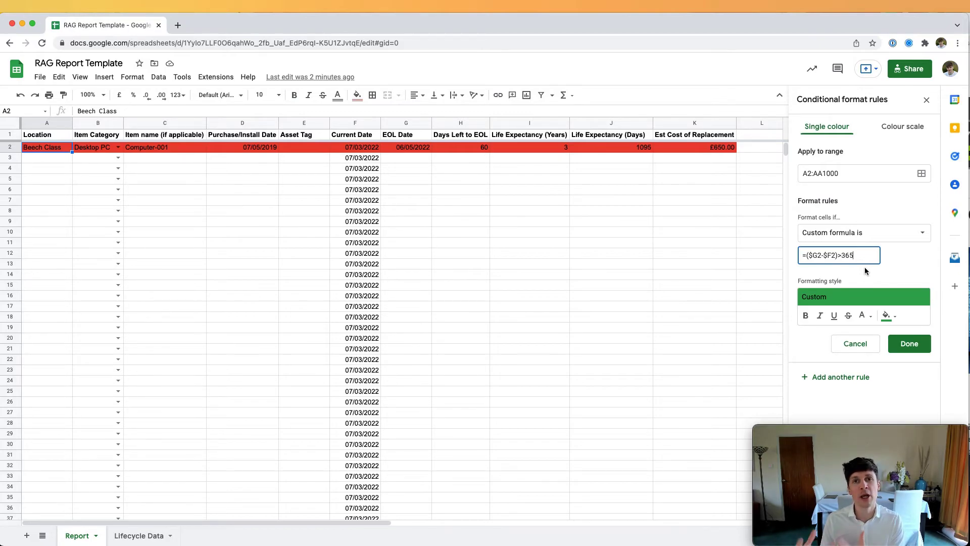
{"action": "left_click", "coordinate": [867, 344]}
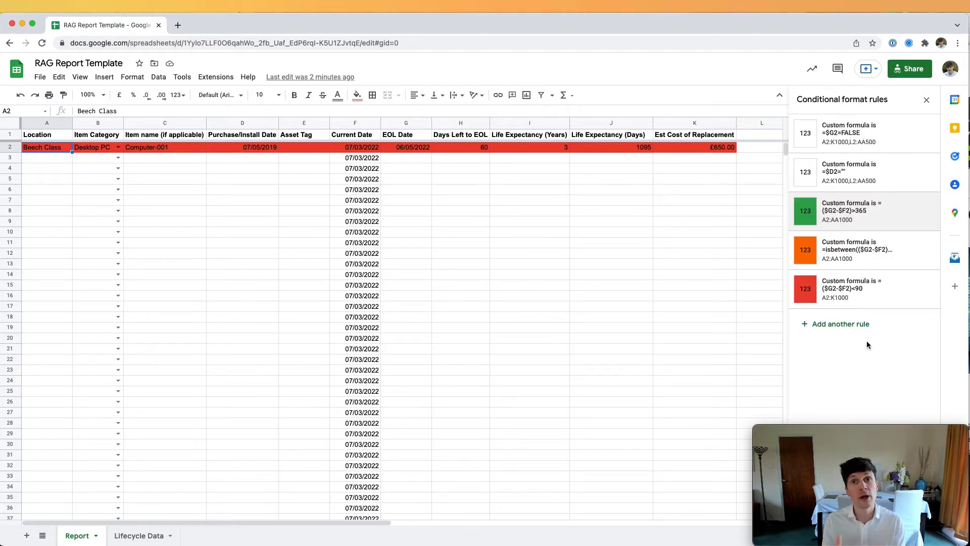
- Examine the custom formulas of the orange and red conditional format rules without editing them
{"action": "left_click", "coordinate": [861, 253]}
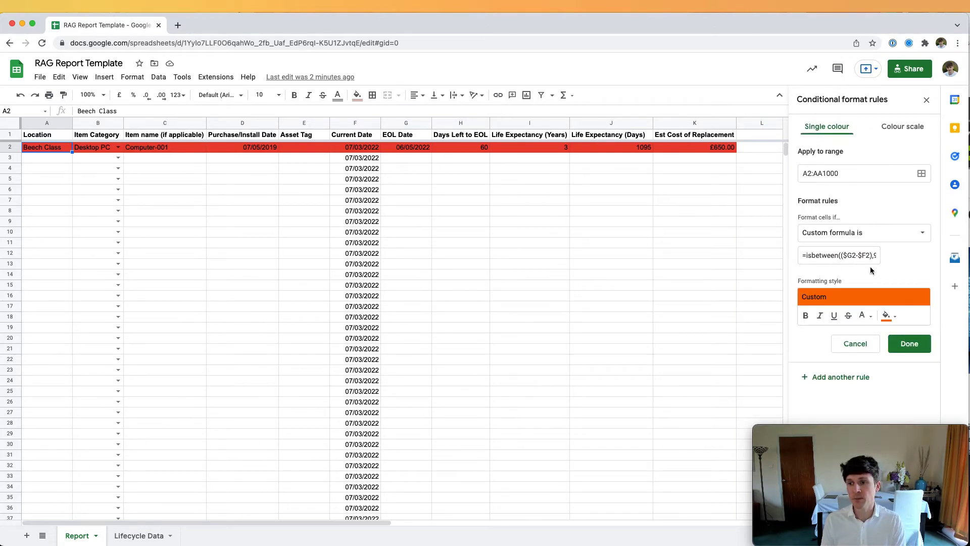
{"action": "left_click", "coordinate": [861, 256]}
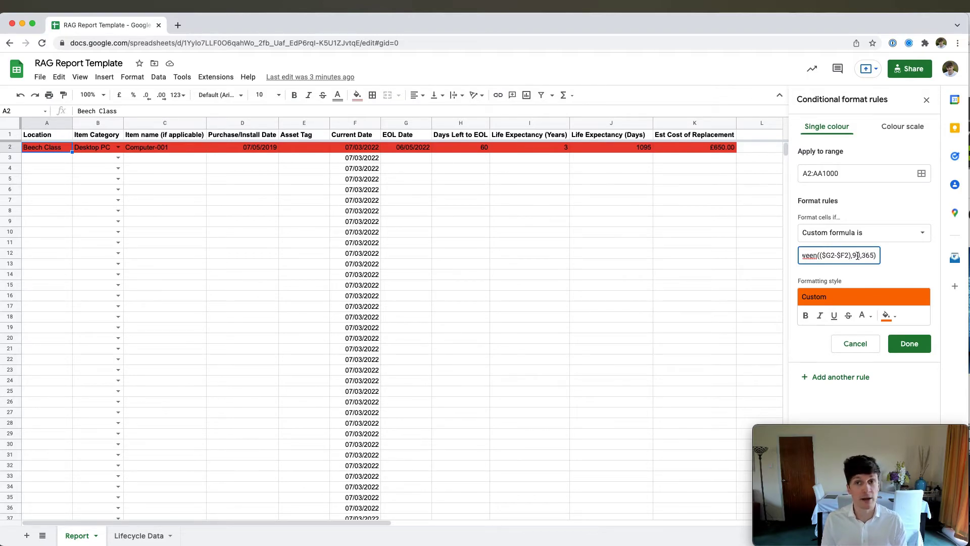
{"action": "left_click", "coordinate": [845, 345]}
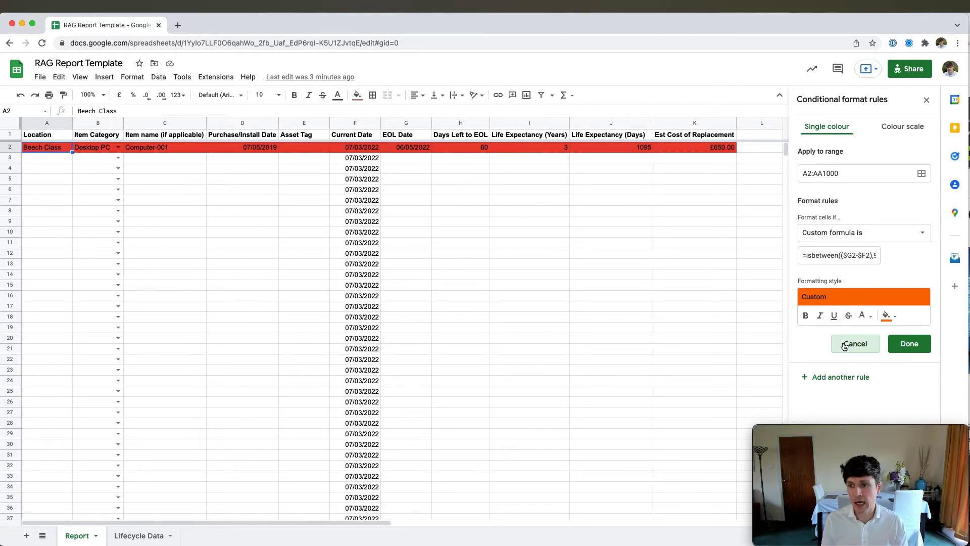
{"action": "left_click", "coordinate": [837, 291]}
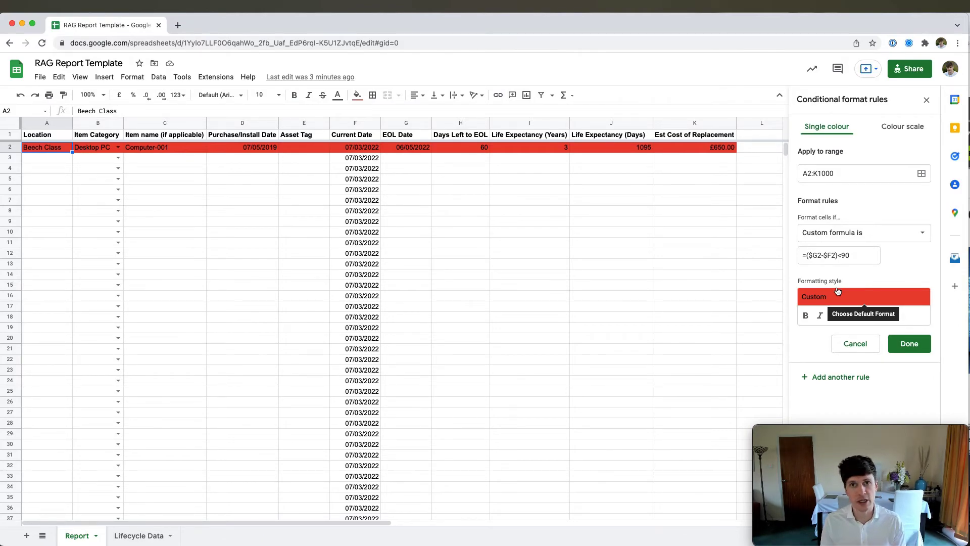
{"action": "left_click", "coordinate": [855, 344]}
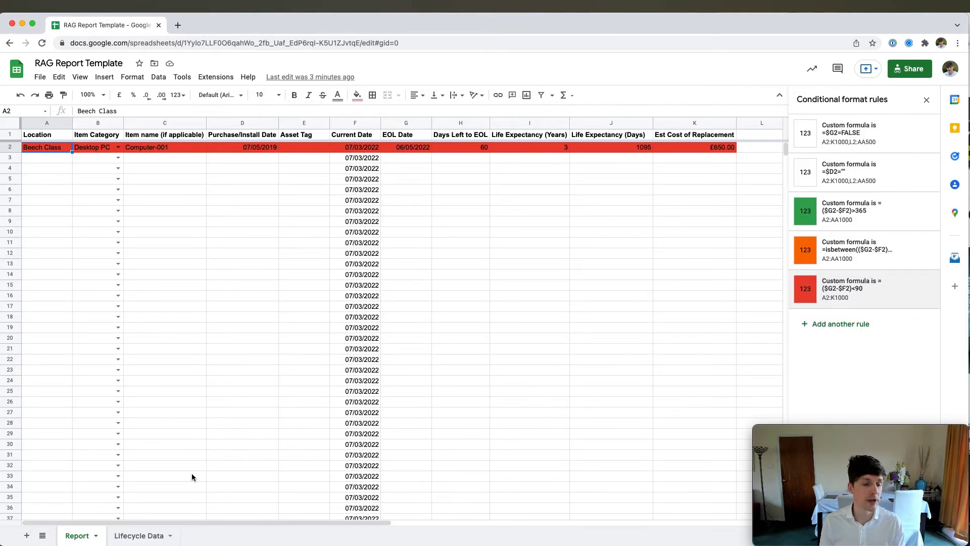
- On the Lifecycle Data sheet, extend the table by filling A30:D30 down to row 40
{"action": "left_click", "coordinate": [132, 536]}
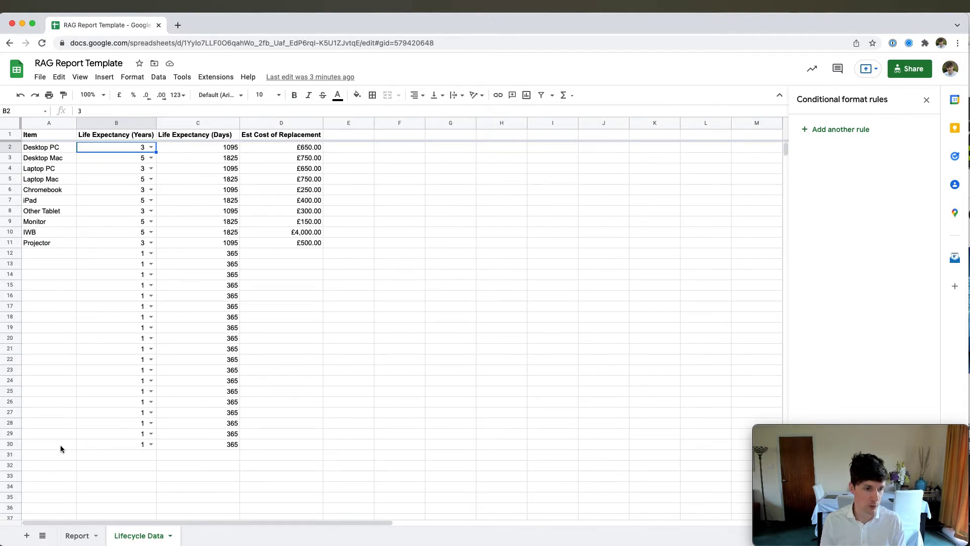
{"action": "scroll", "coordinate": [58, 445], "scroll_direction": "down", "scroll_amount": 5}
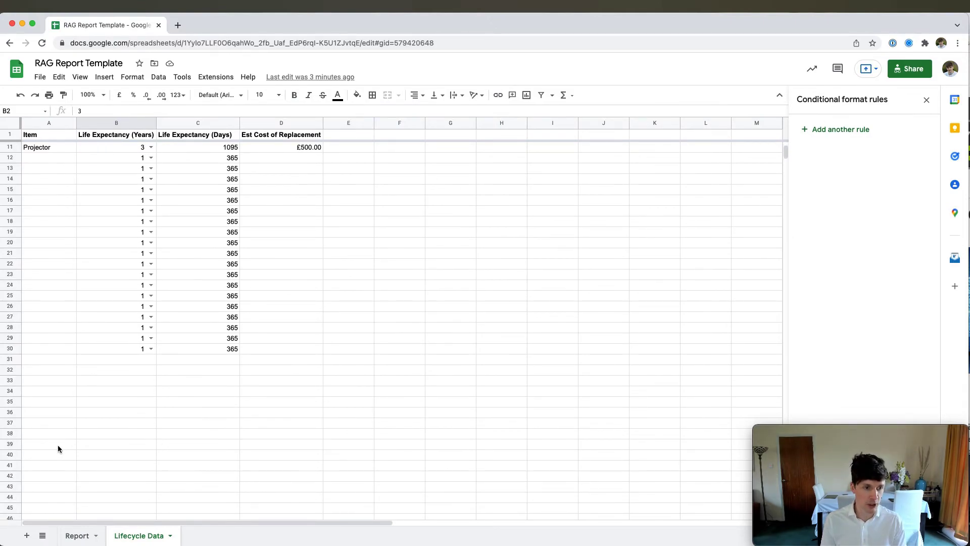
{"action": "left_click_drag", "start_coordinate": [47, 338], "coordinate": [289, 338]}
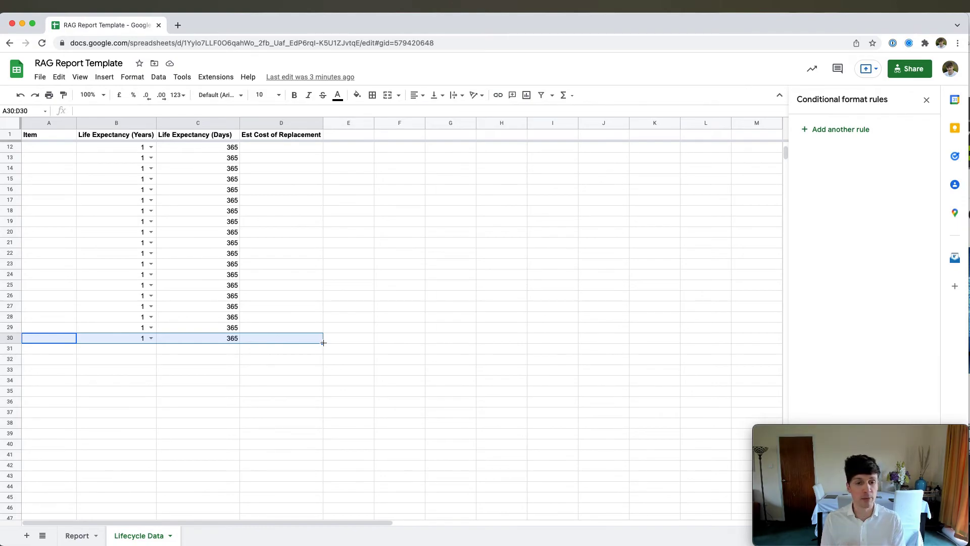
{"action": "left_click_drag", "start_coordinate": [323, 342], "coordinate": [318, 446]}
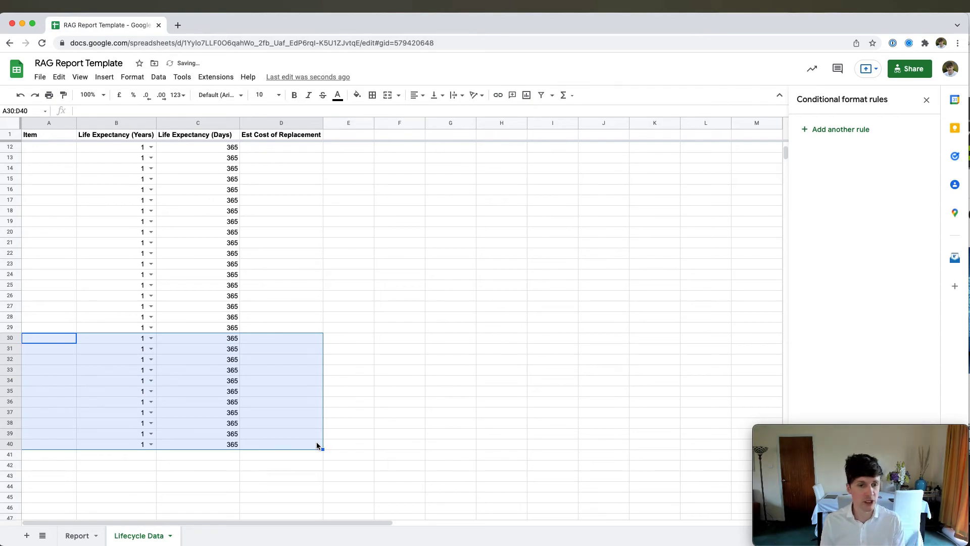
{"action": "left_click", "coordinate": [60, 339]}
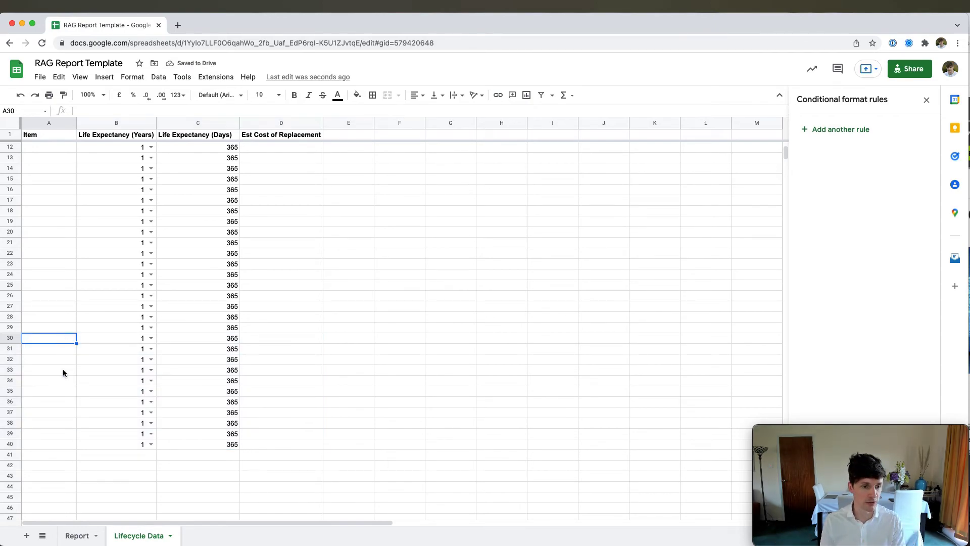
- Return to the Report sheet and inspect the row 2 formulas from Current Date through Est Cost of Replacement
{"action": "left_click", "coordinate": [78, 536]}
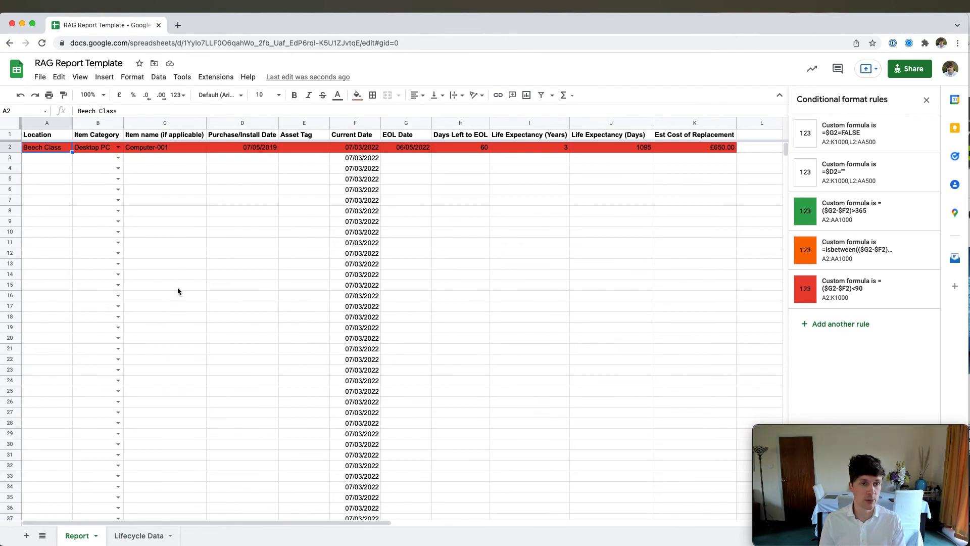
{"action": "left_click", "coordinate": [305, 151]}
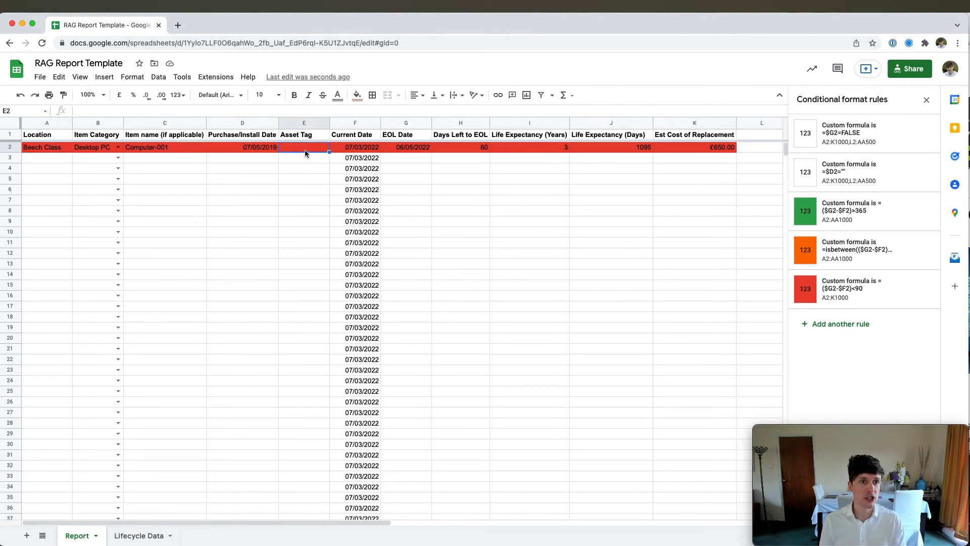
{"action": "key", "text": "Right"}
{"action": "key", "text": "Right"}
{"action": "key", "text": "Right"}
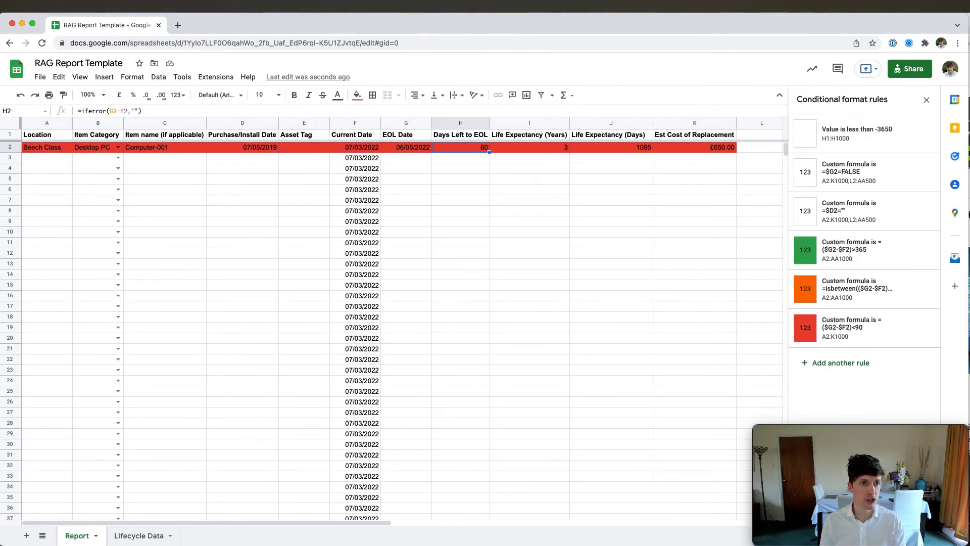
{"action": "key", "text": "Right"}
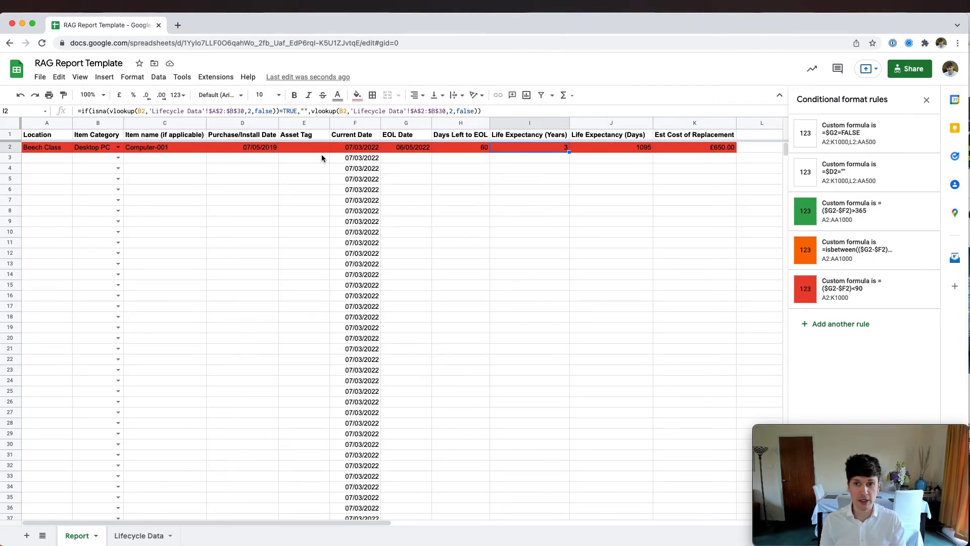
{"action": "key", "text": "Right"}
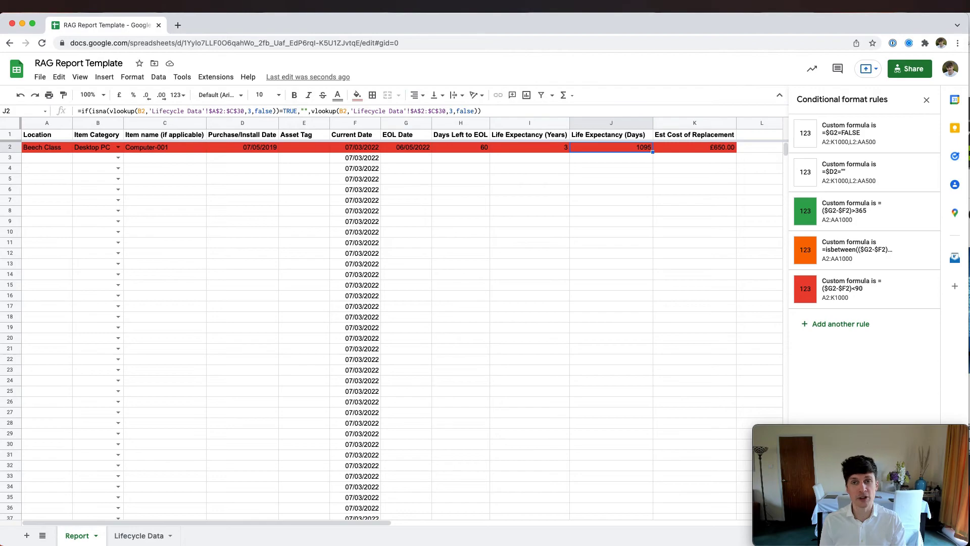
{"action": "key", "text": "Right"}
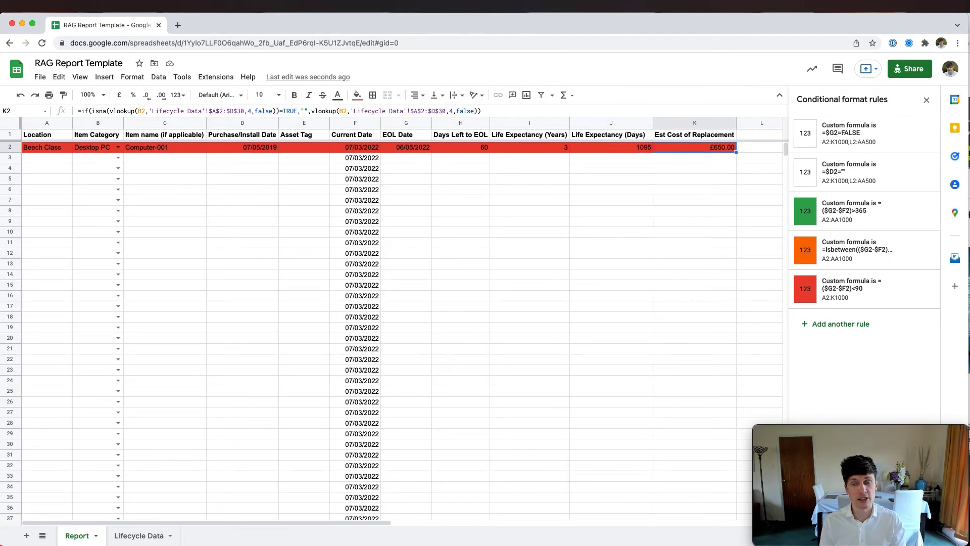
- Review the Lifecycle Data lookup ranges in the life expectancy and replacement cost formulas, and select I2:K2
{"action": "key", "text": "Left"}
{"action": "key", "text": "Left"}
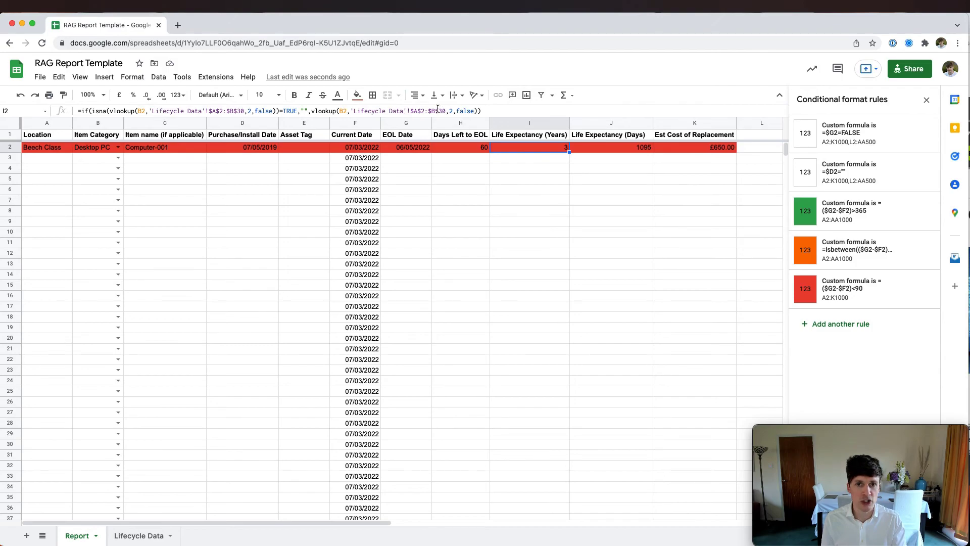
{"action": "left_click", "coordinate": [579, 151]}
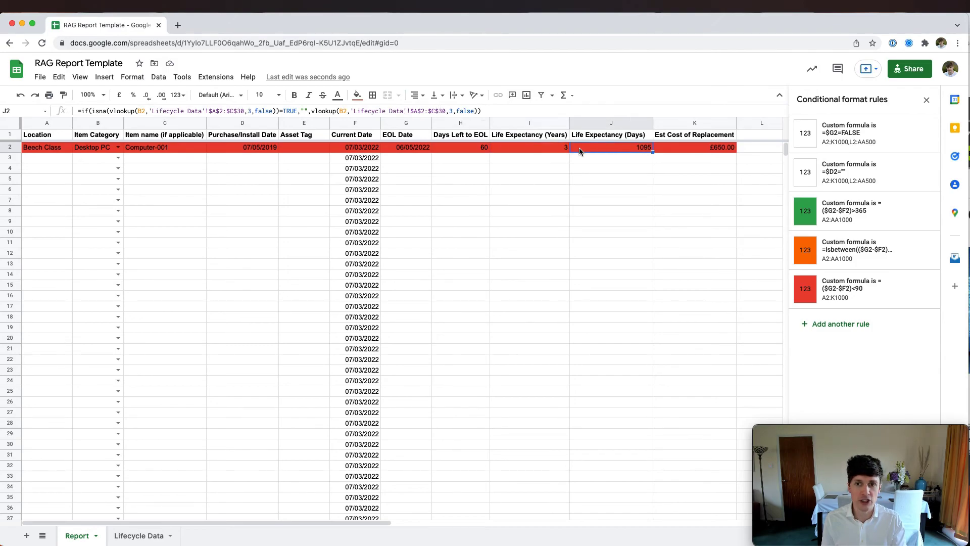
{"action": "key", "text": "Right"}
{"action": "key", "text": "Left"}
{"action": "key", "text": "Left"}
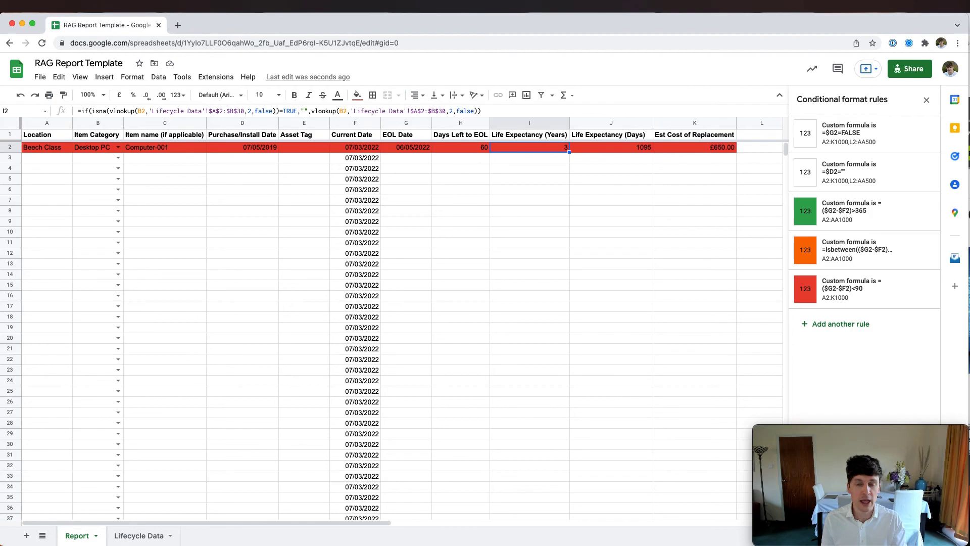
{"action": "left_click_drag", "start_coordinate": [548, 151], "coordinate": [687, 152]}
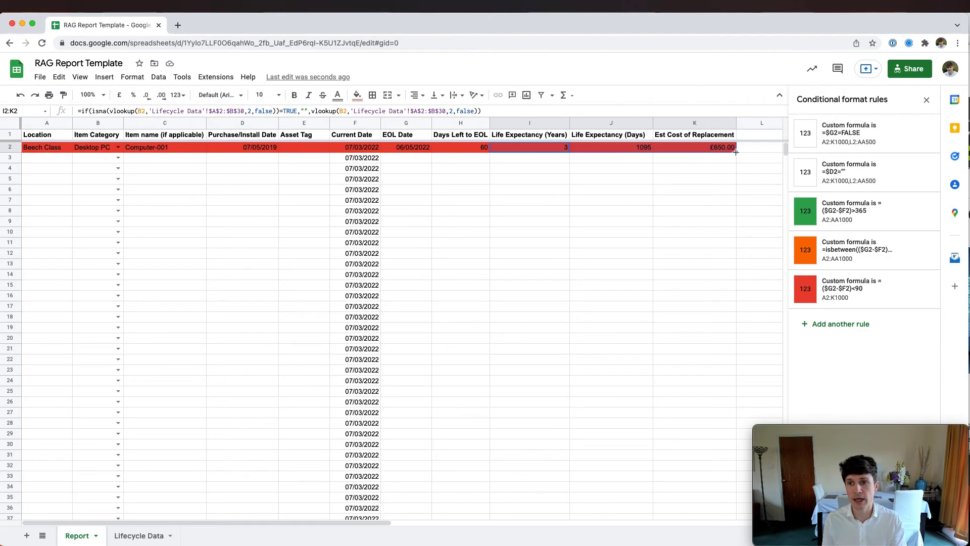
{"action": "mouse_move", "coordinate": [736, 152]}
{"action": "left_mouse_down"}
{"action": "mouse_move", "coordinate": [736, 217]}
{"action": "mouse_move", "coordinate": [729, 152]}
{"action": "left_mouse_up"}
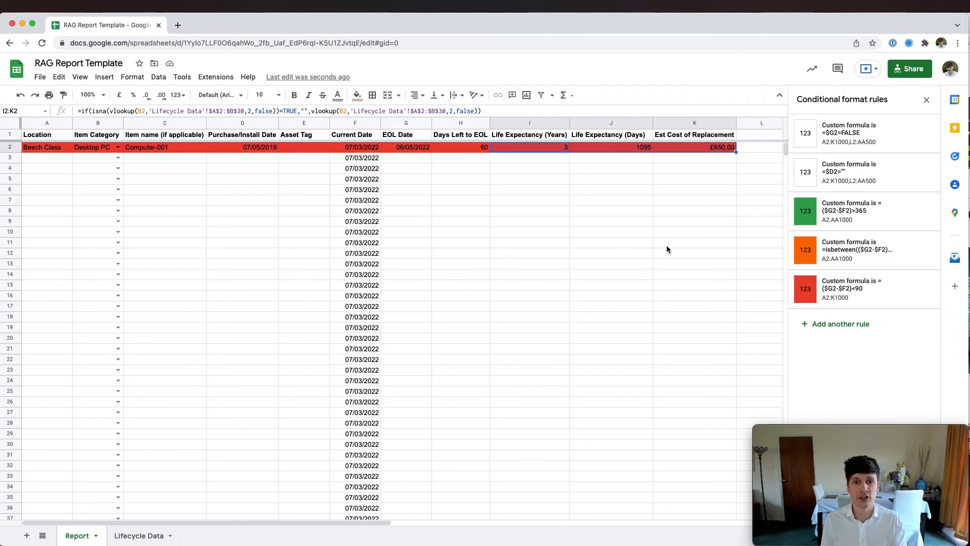
{"action": "scroll", "coordinate": [666, 249], "scroll_direction": "down", "scroll_amount": 1}
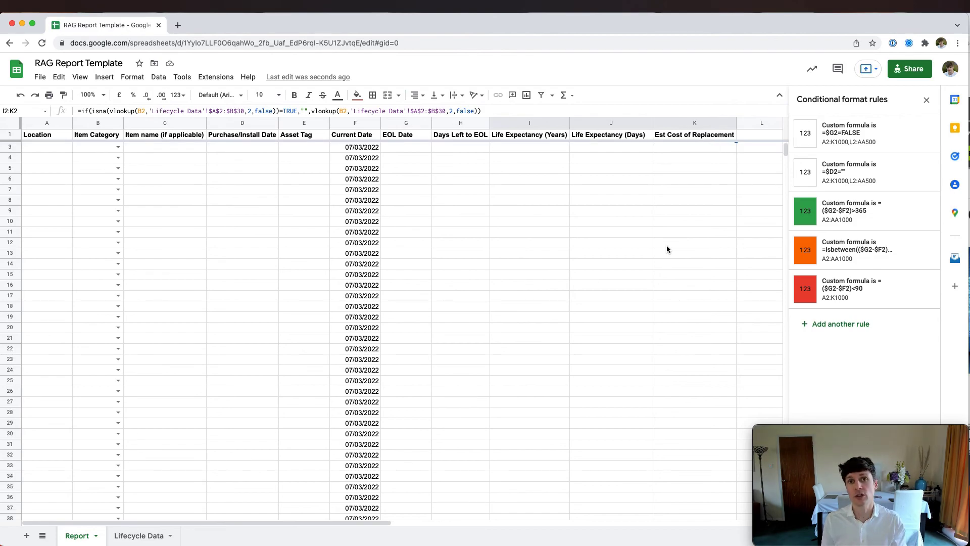
{"action": "scroll", "coordinate": [667, 249], "scroll_direction": "up", "scroll_amount": 1}
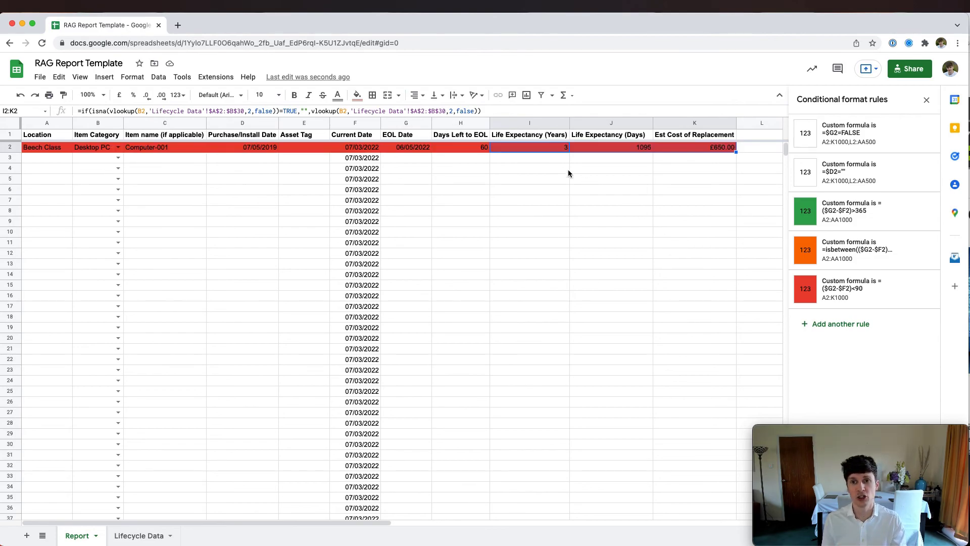